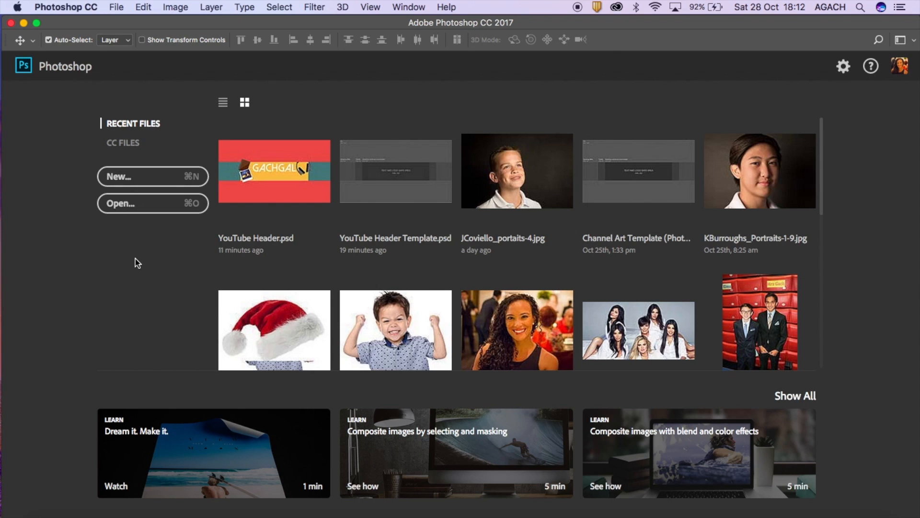
Open the recent file YouTube Header Template.psd and look over its TV, desktop, tablet and safe-area zones
click(369, 207)
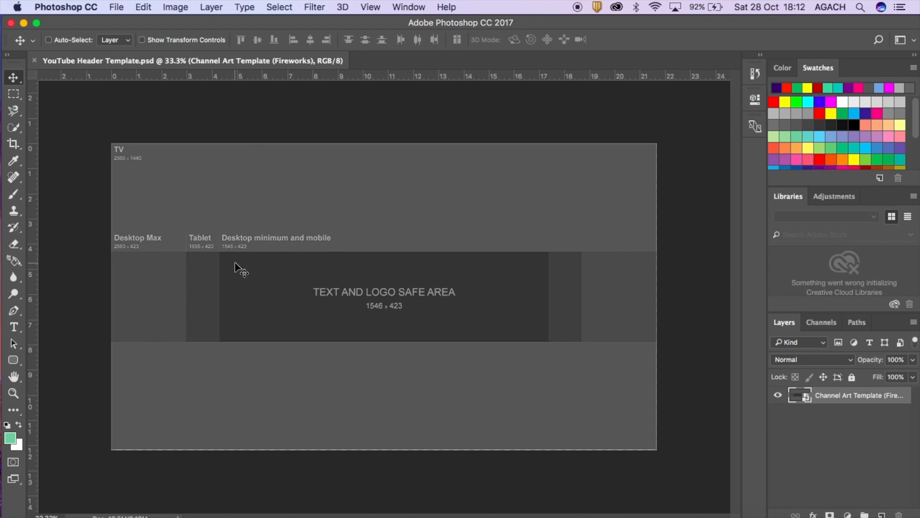
key(super+plus)
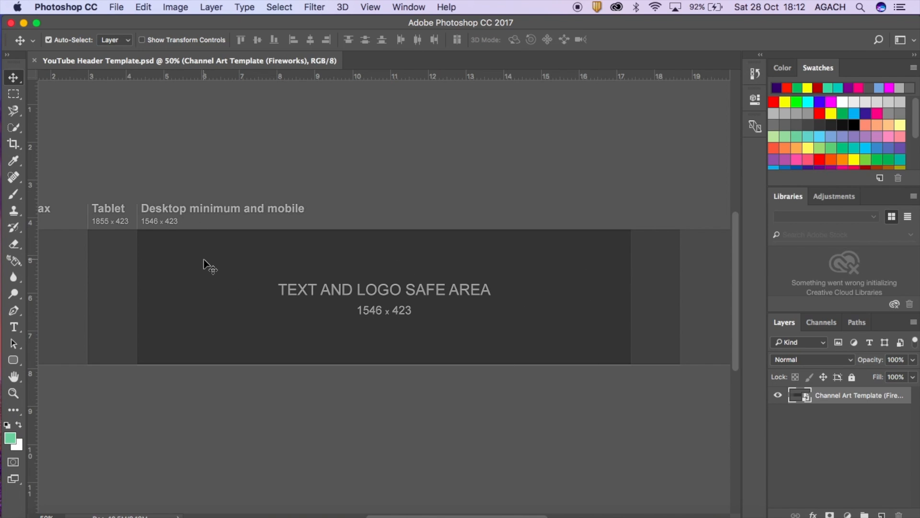
scroll(115, 268, left, 10)
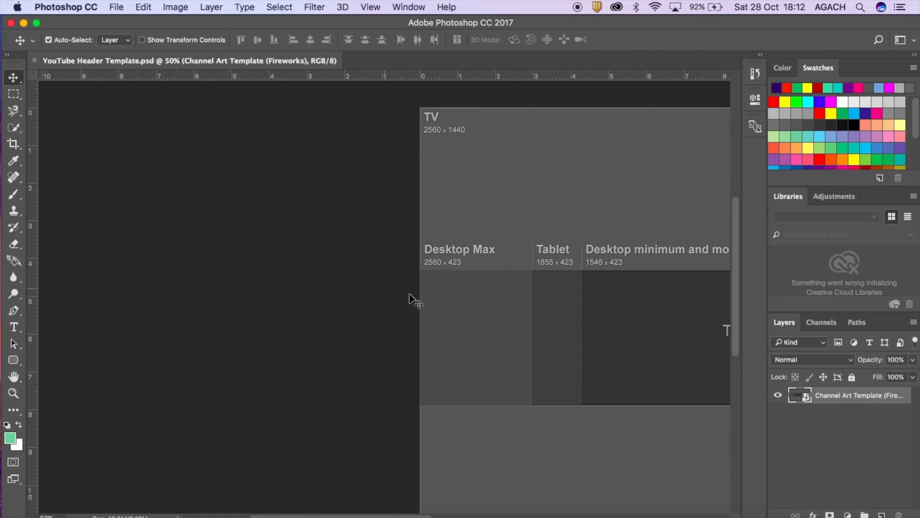
scroll(419, 300, right, 5)
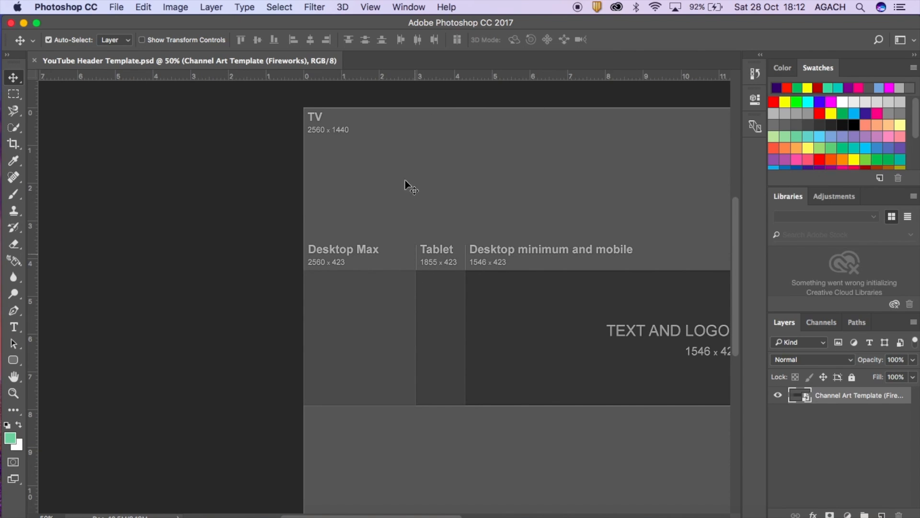
key(super+minus)
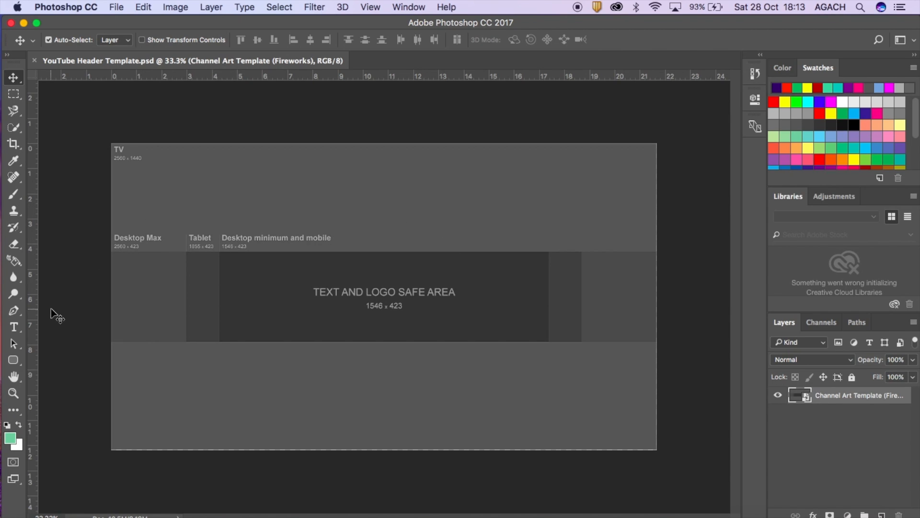
Draw a rectangle with the Rectangle Tool over the whole template canvas, about 2563 x 1442 px
click(14, 360)
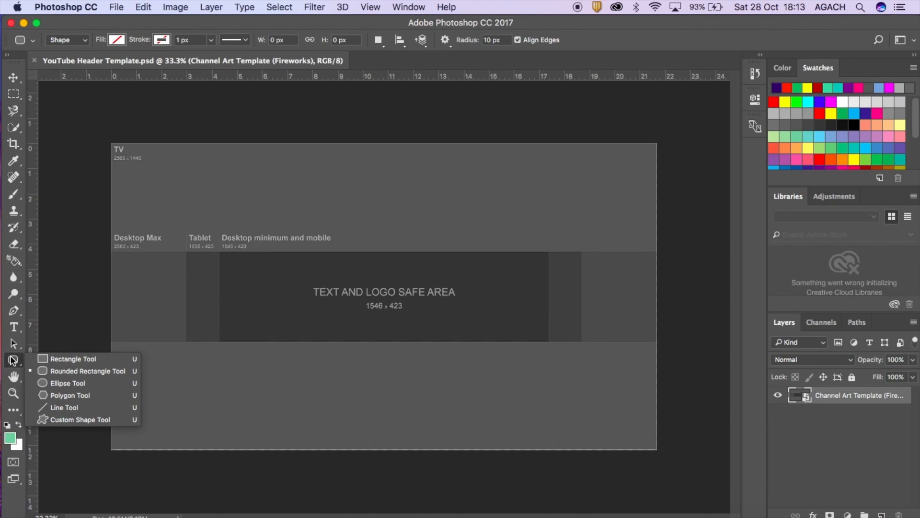
click(4, 360)
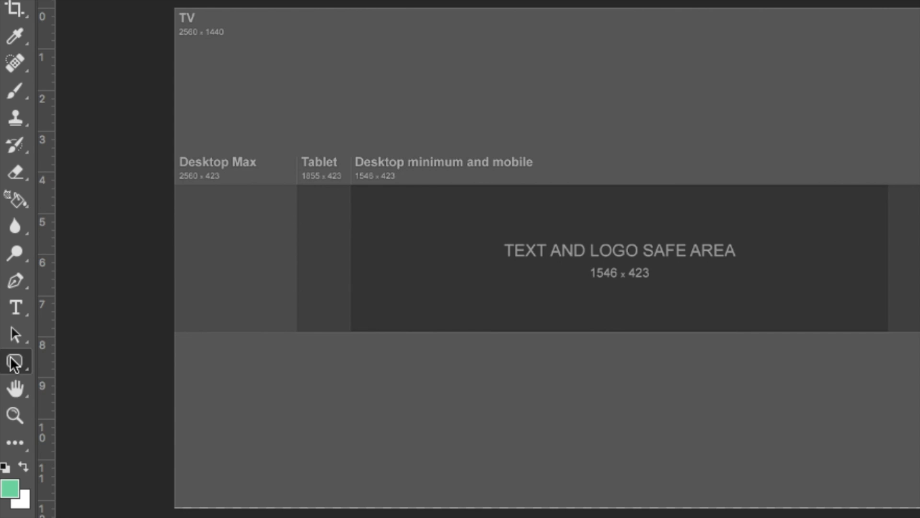
click(13, 361)
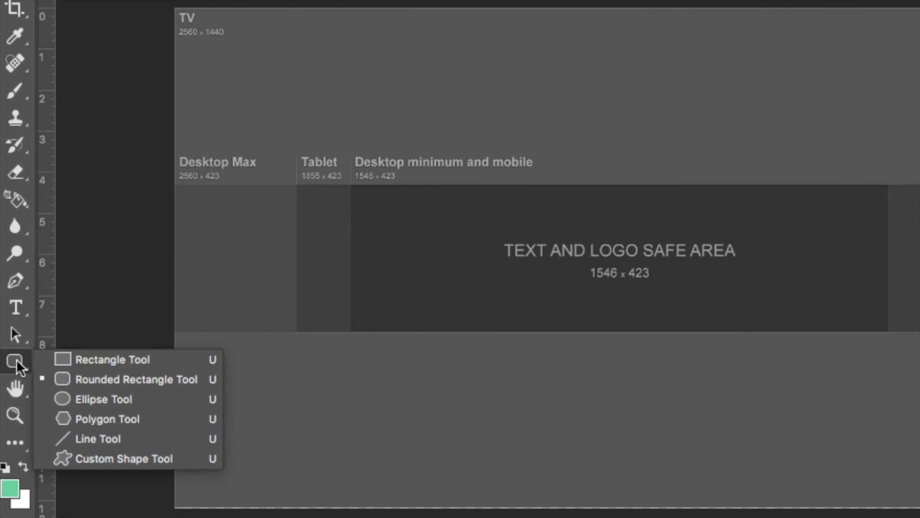
click(76, 355)
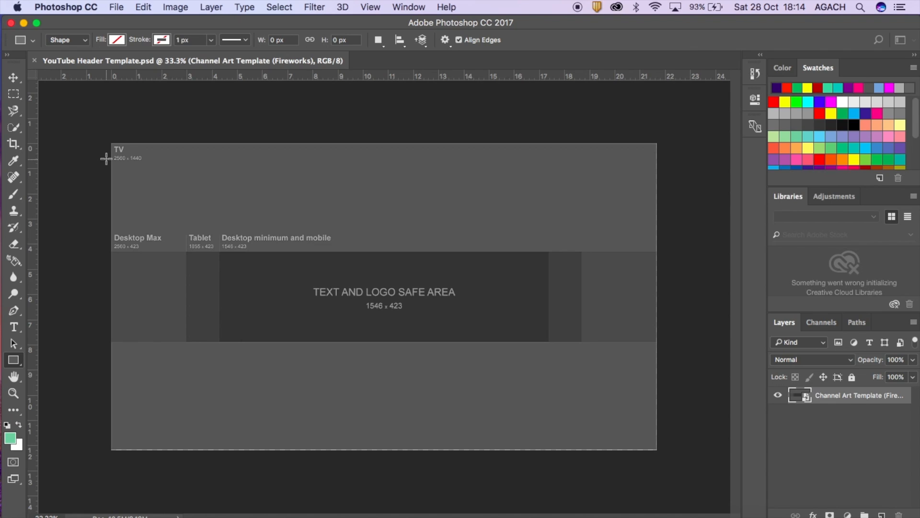
click(116, 145)
drag(115, 145, 657, 449)
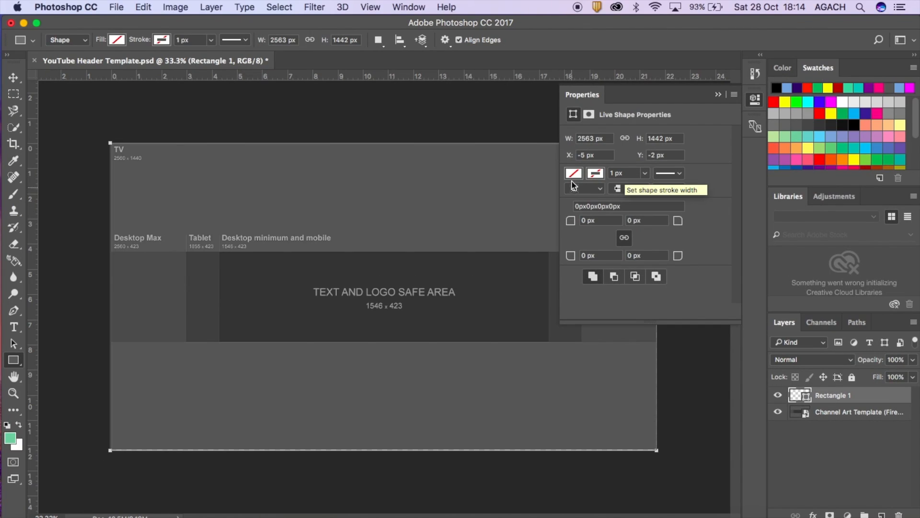
Try solid swatch colours on the rectangle and switch its fill to a gradient
click(575, 174)
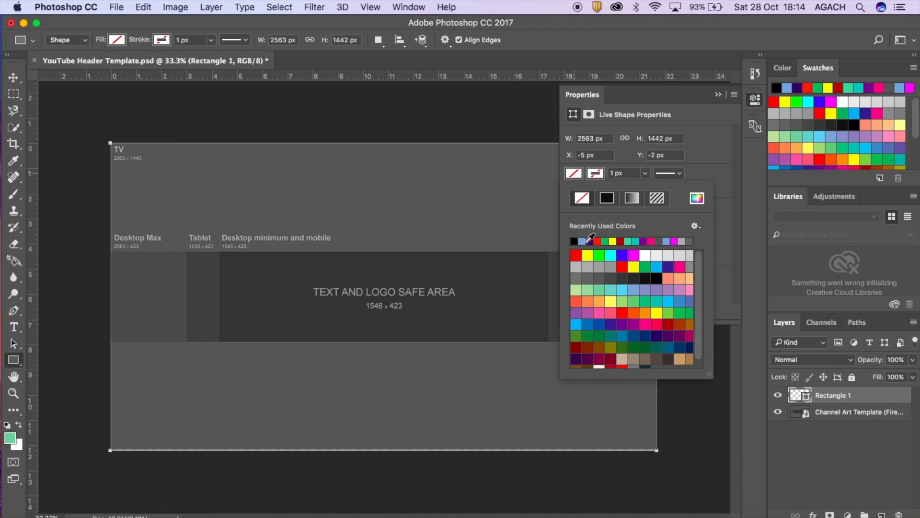
click(642, 241)
click(643, 240)
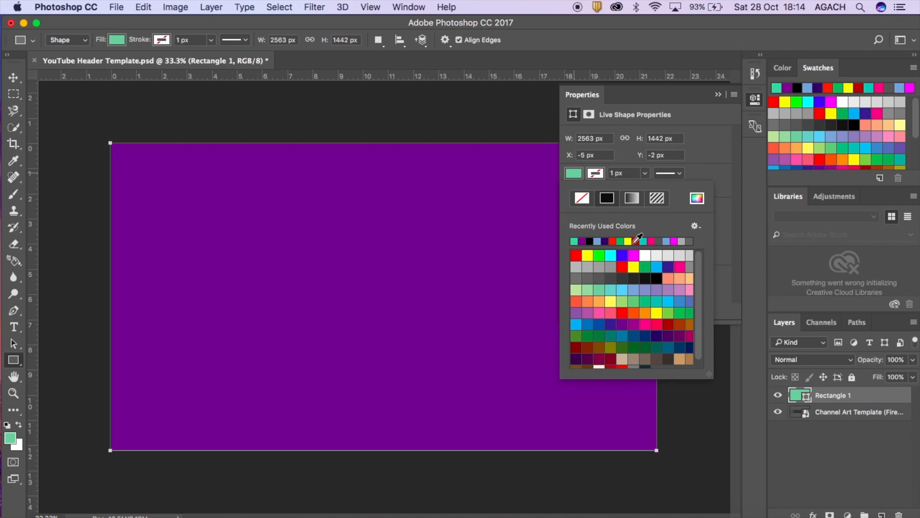
click(631, 197)
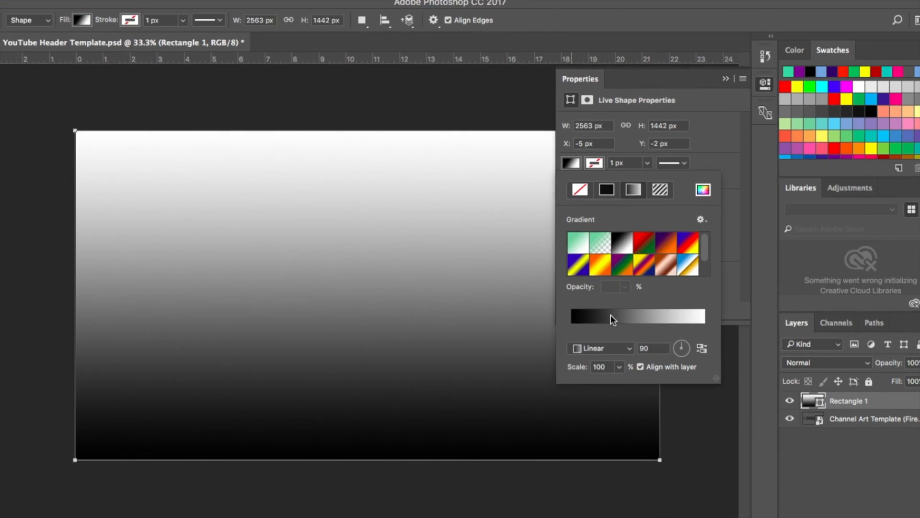
Set the colour stop at location 0% of the rectangle's gradient to violet #640bf9
click(610, 315)
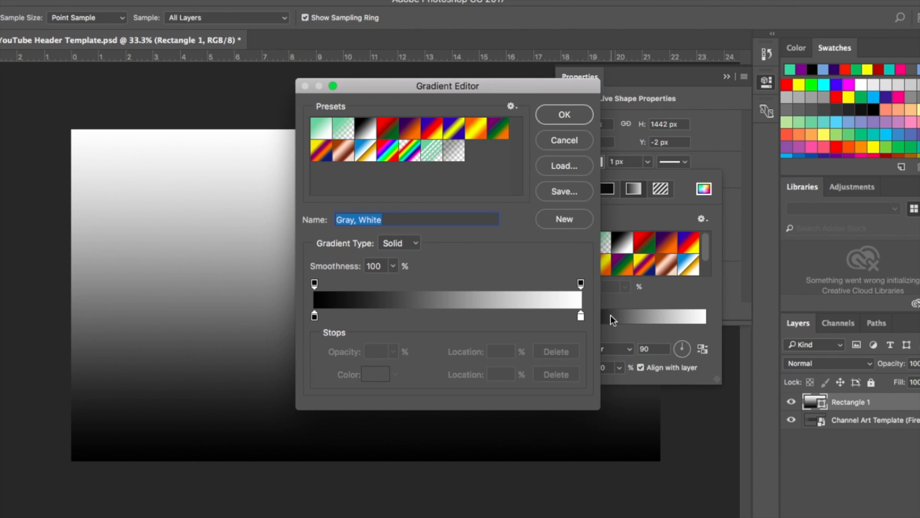
click(314, 316)
click(376, 374)
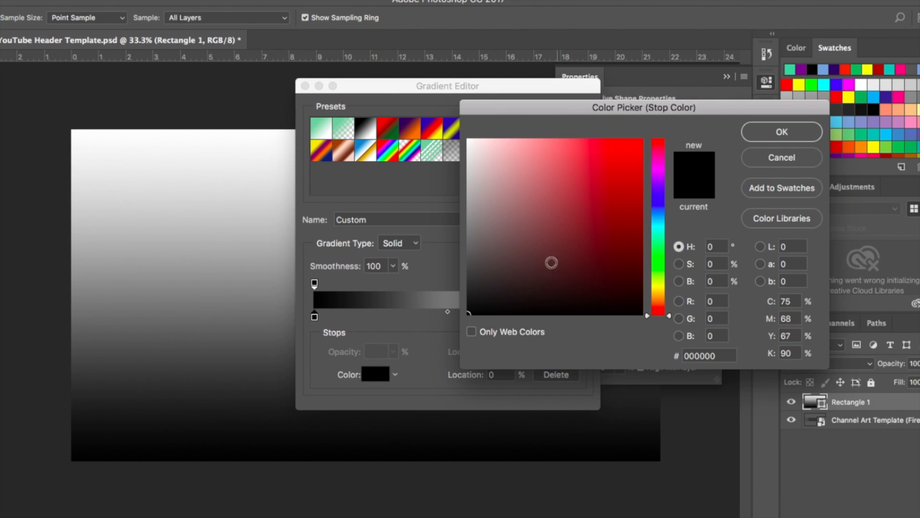
click(657, 176)
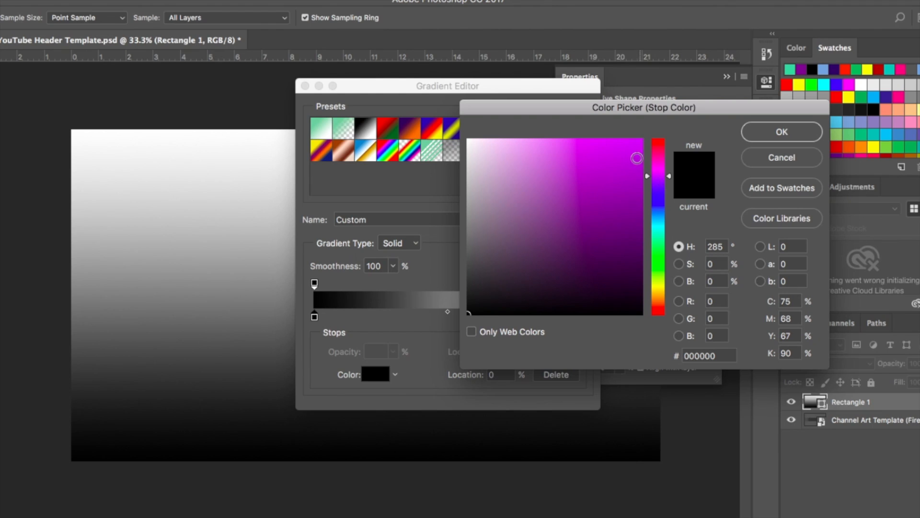
click(658, 187)
click(635, 142)
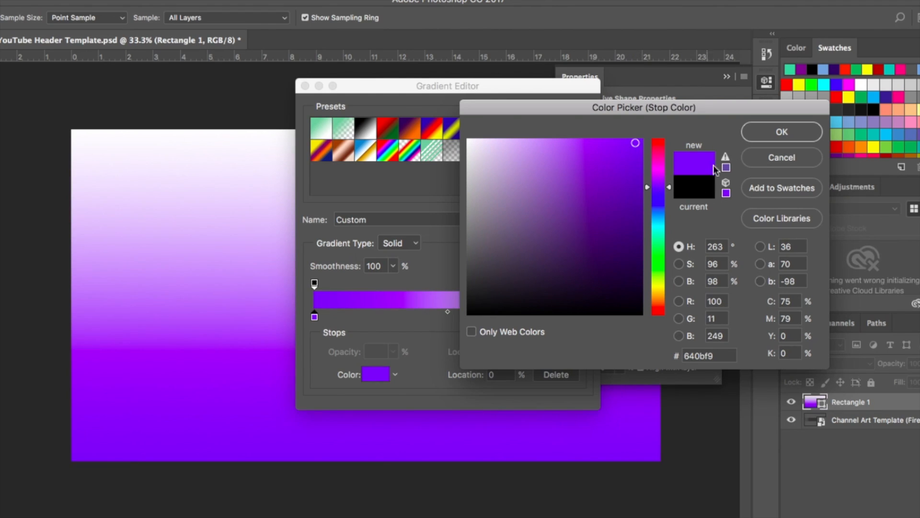
click(764, 136)
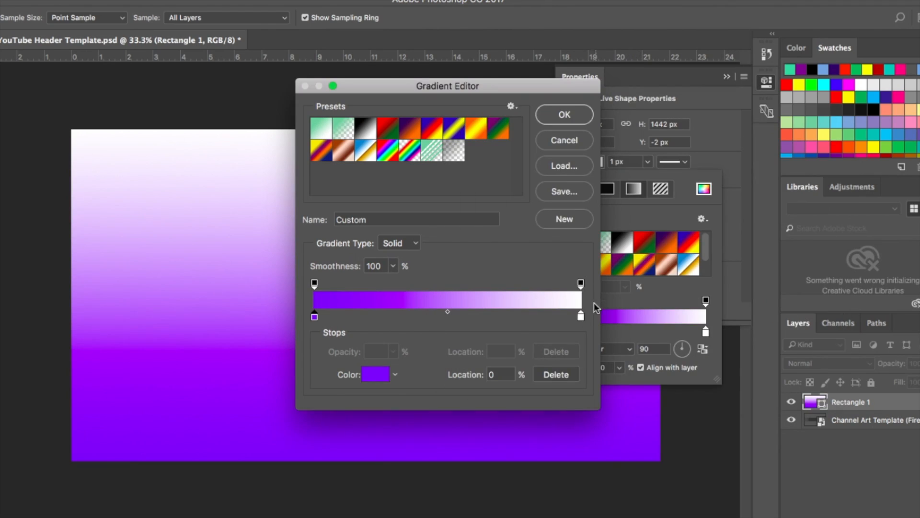
Set the gradient's colour stop at location 100% to a light magenta-purple and apply the edited gradient
click(581, 315)
click(375, 373)
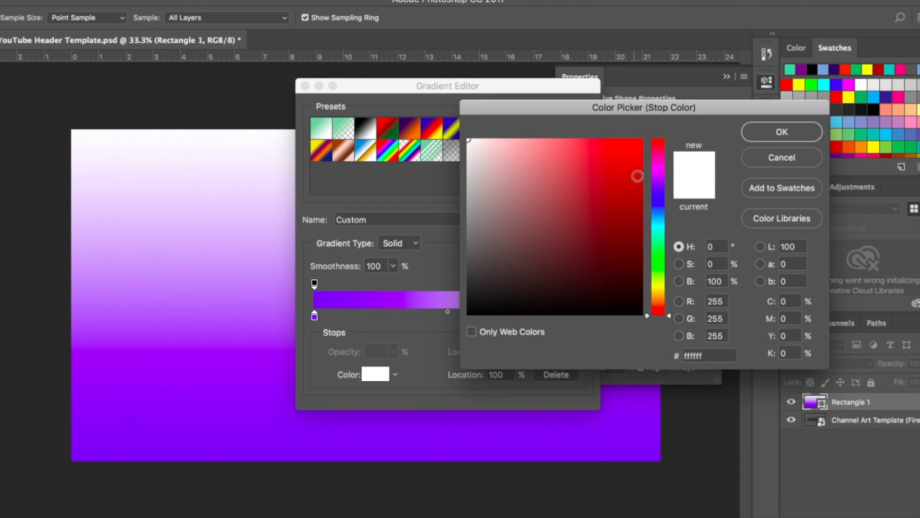
click(659, 176)
click(599, 187)
click(581, 176)
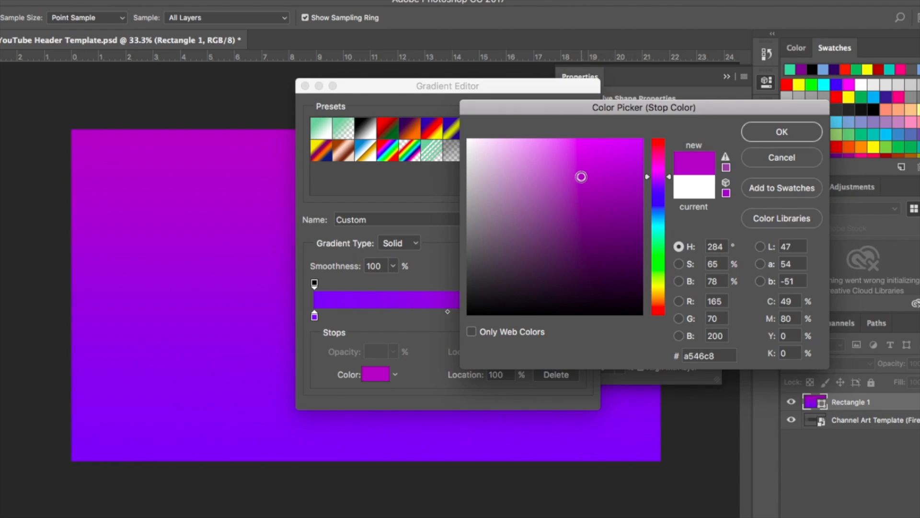
mouse_move(562, 160)
mouse_down()
mouse_move(571, 175)
mouse_move(565, 167)
mouse_up()
click(772, 136)
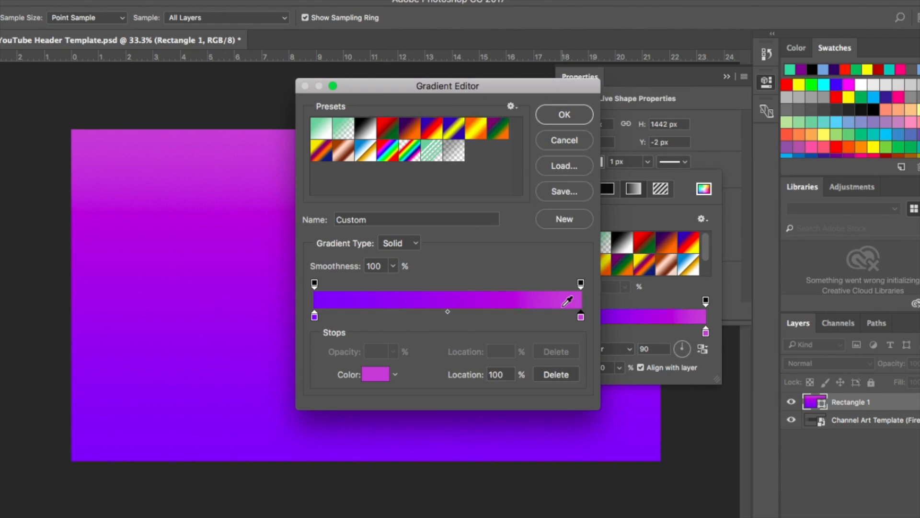
click(554, 108)
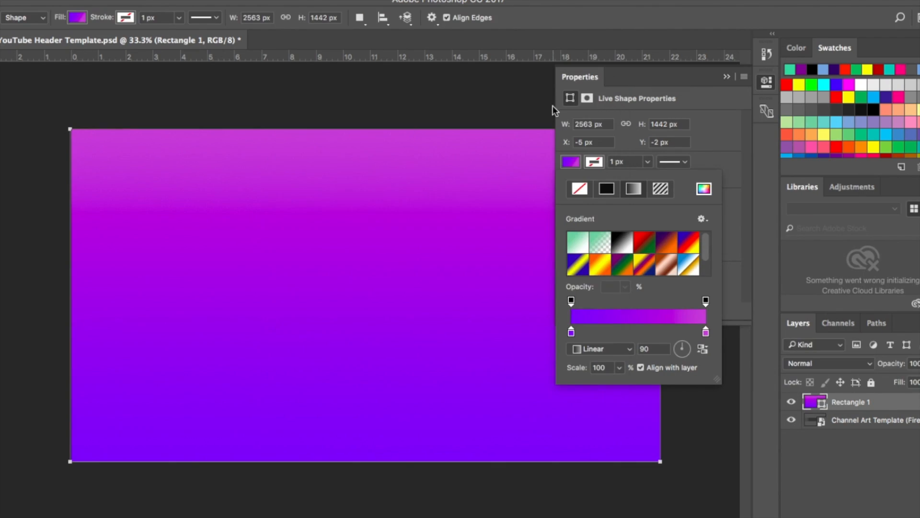
Try a gradient angle of 145 degrees and the Radial style on the rectangle's fill
drag(685, 349, 678, 350)
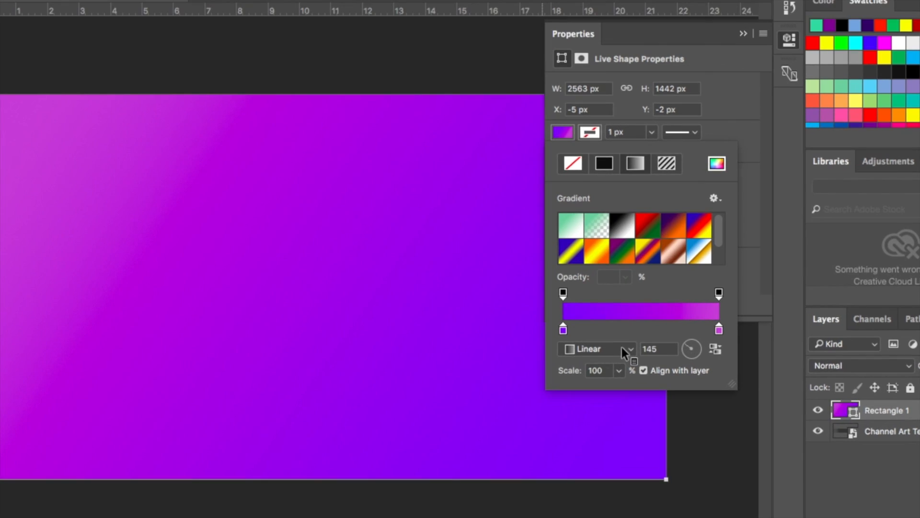
click(622, 350)
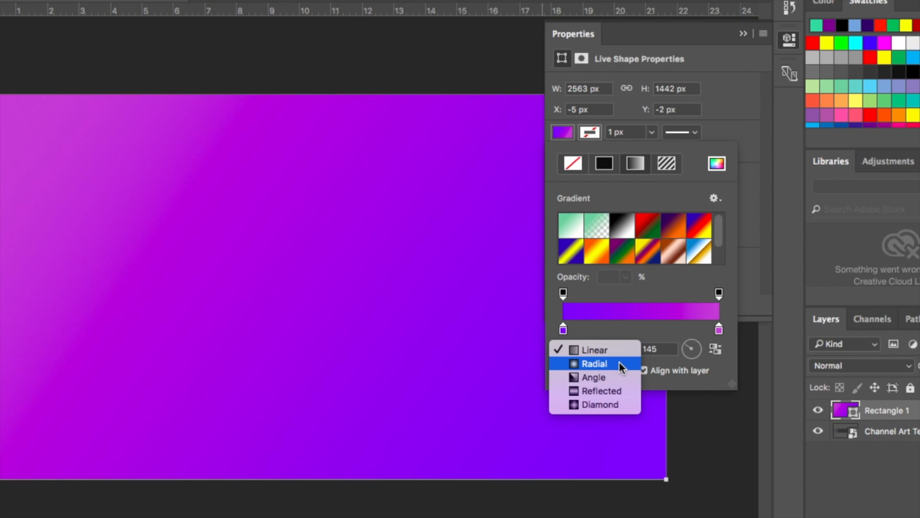
click(619, 363)
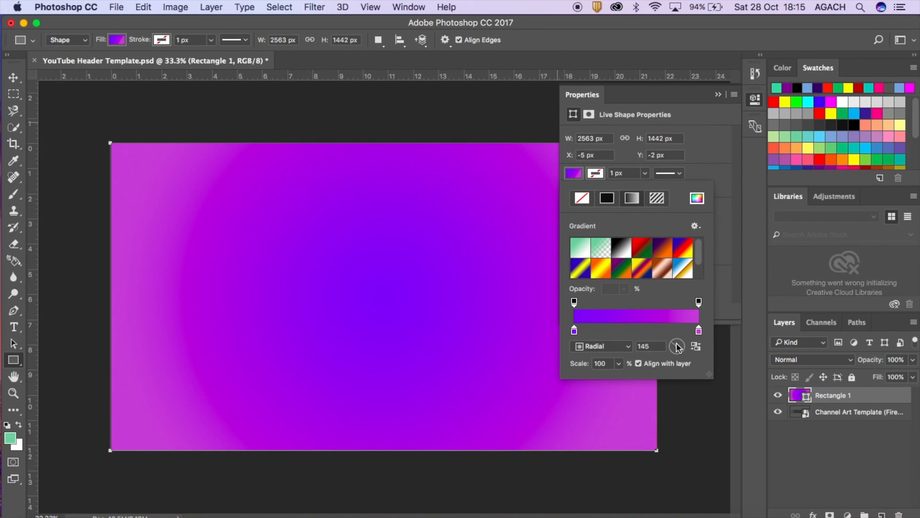
Set the gradient's angle to -4 degrees, try the Angle, Reflected and Diamond styles, and set the style to Linear
mouse_move(677, 346)
mouse_down()
mouse_move(678, 355)
mouse_move(690, 346)
mouse_up()
click(630, 346)
click(613, 359)
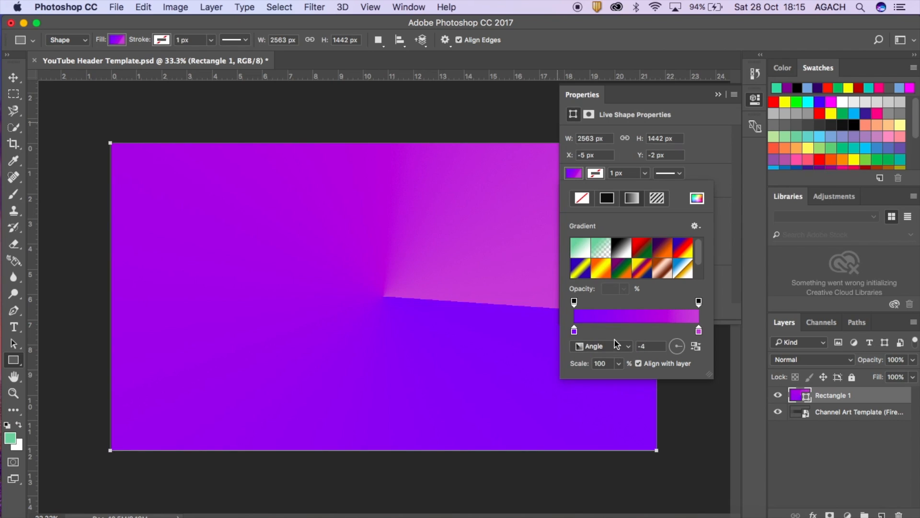
click(617, 345)
click(618, 361)
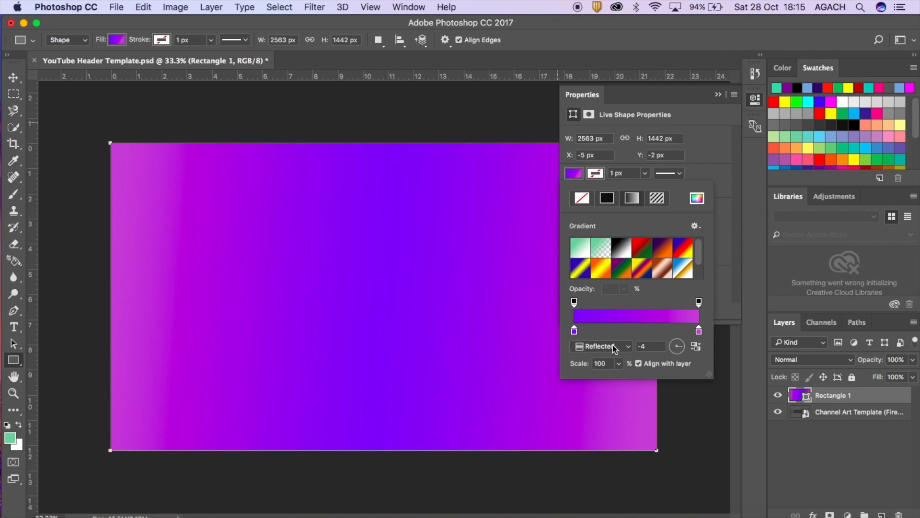
click(612, 345)
click(612, 359)
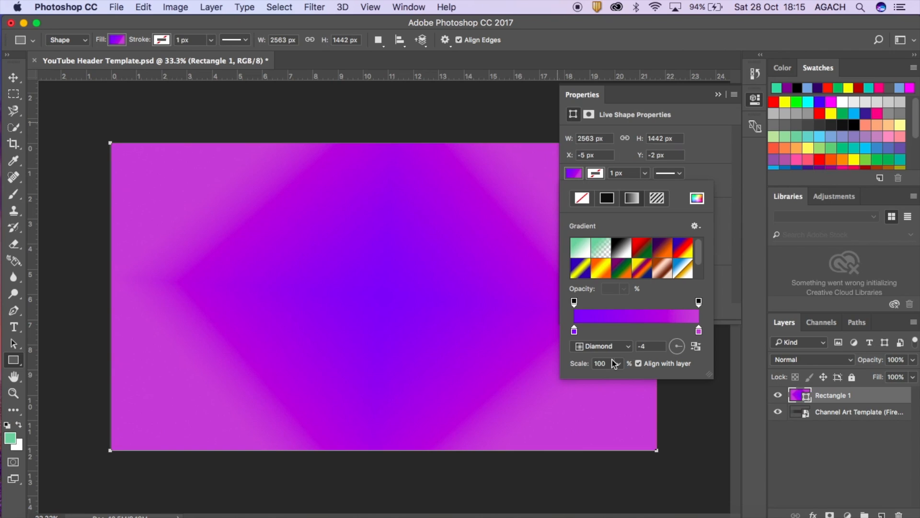
click(613, 345)
click(604, 303)
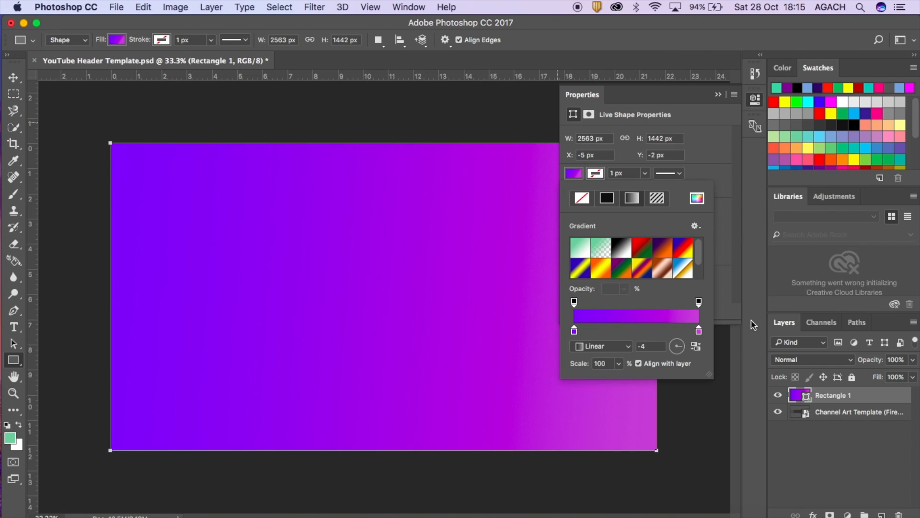
click(719, 95)
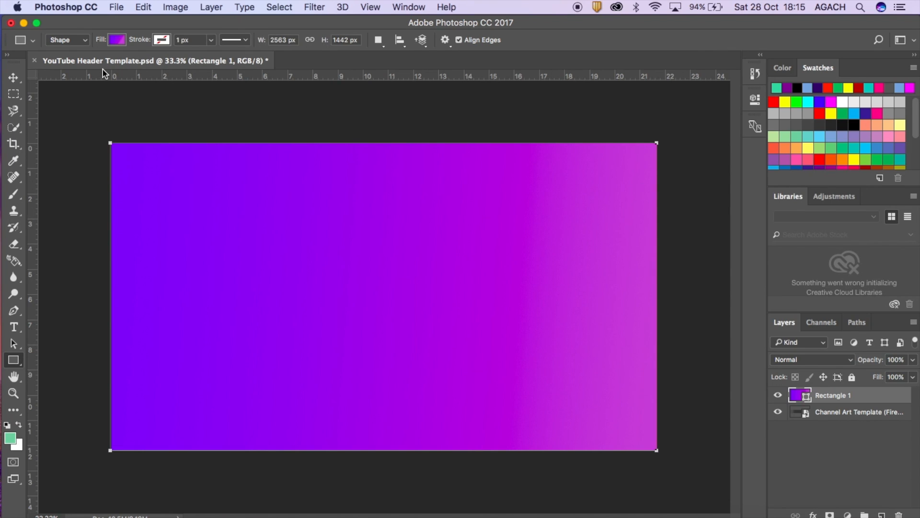
Lower the opacity of the gradient rectangle's layer to make it semi-transparent over the template
key(v)
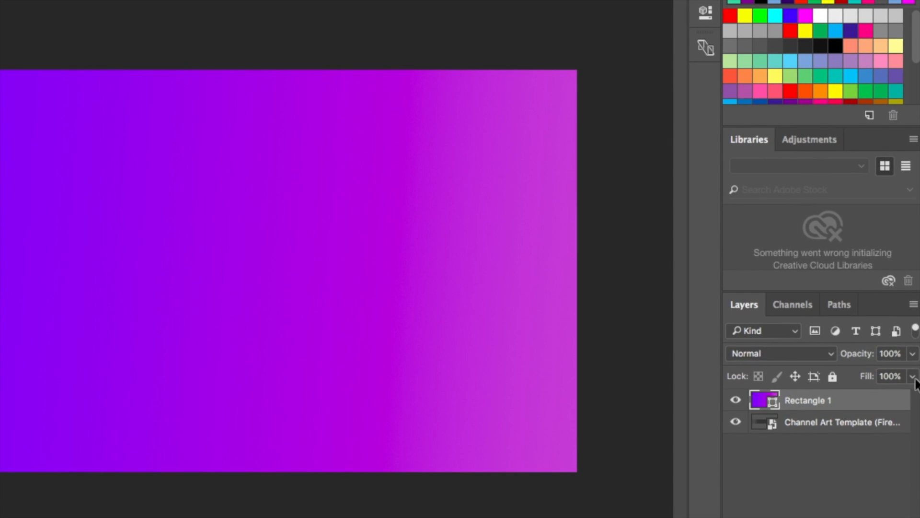
click(913, 377)
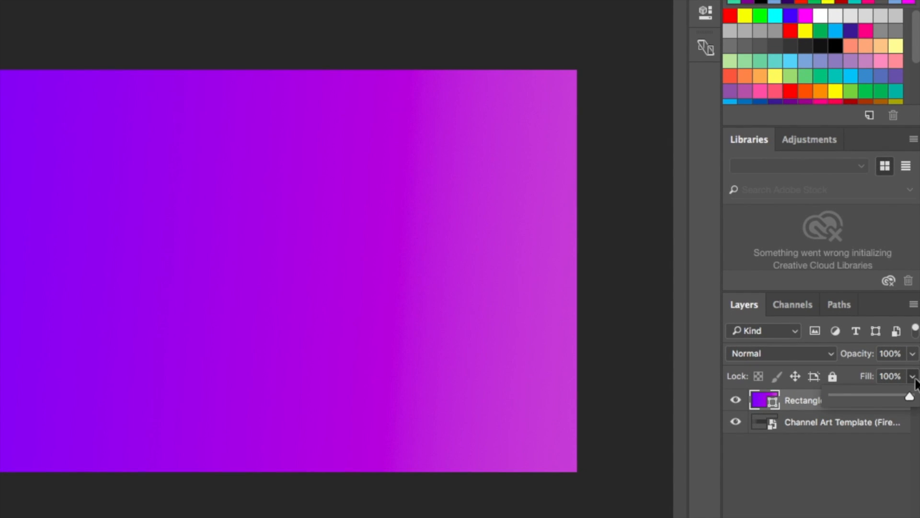
click(911, 354)
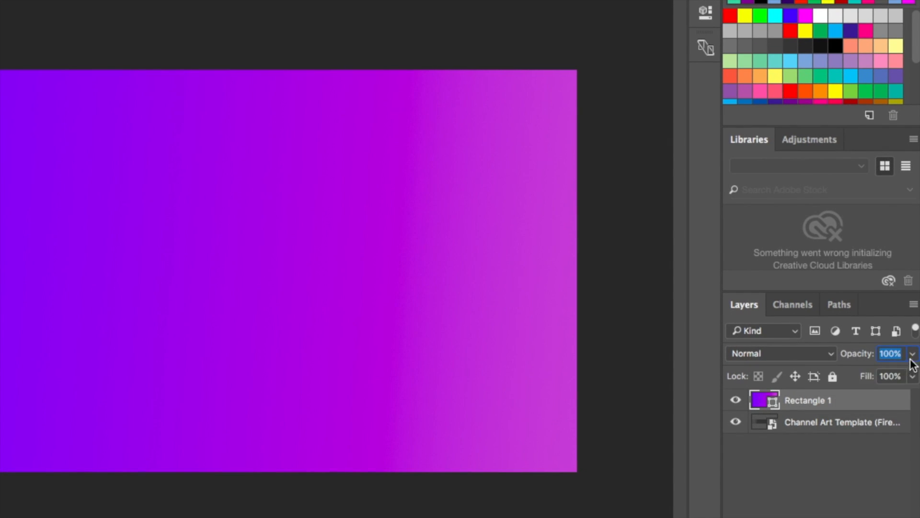
drag(910, 373, 870, 373)
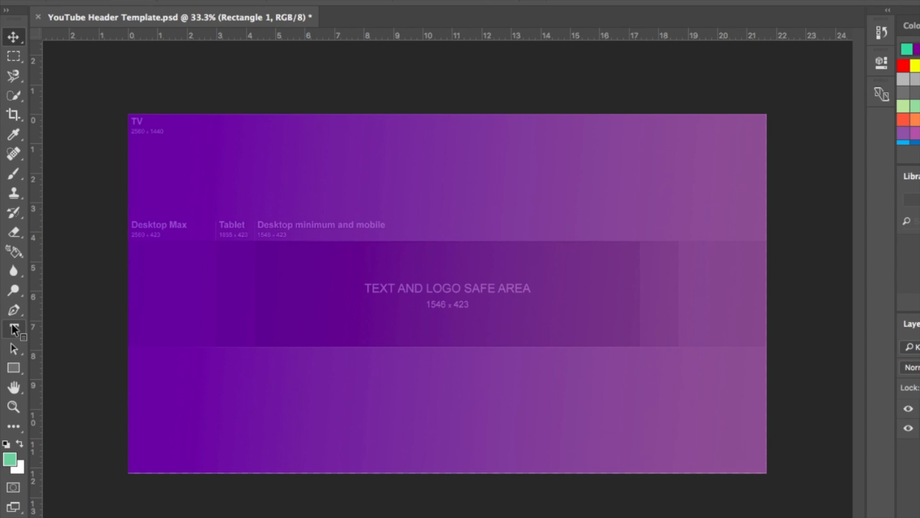
Start a horizontal text layer over the purple rectangle and set the text colour to off-white f8fbf9
click(14, 327)
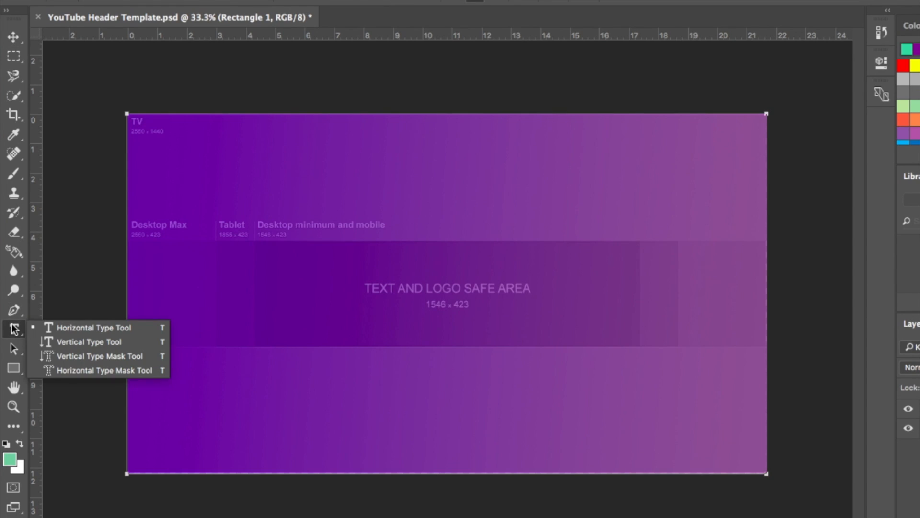
click(83, 327)
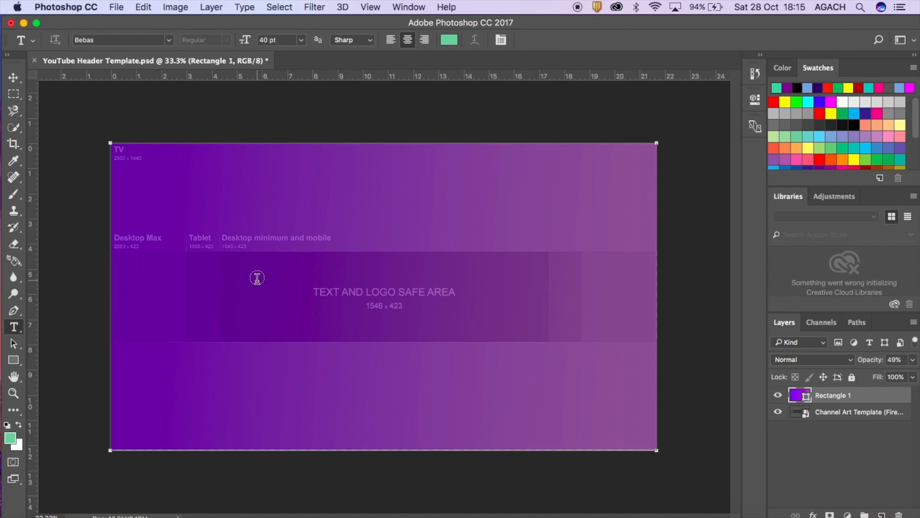
click(350, 285)
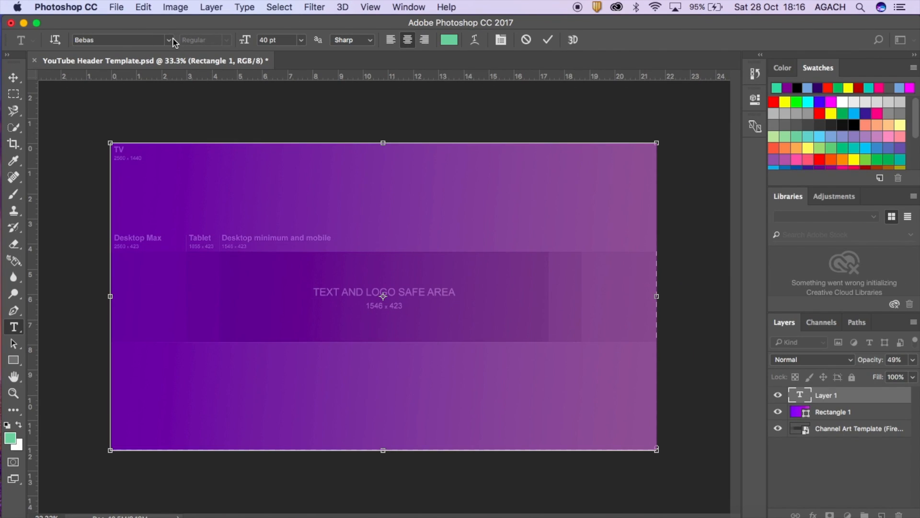
click(449, 41)
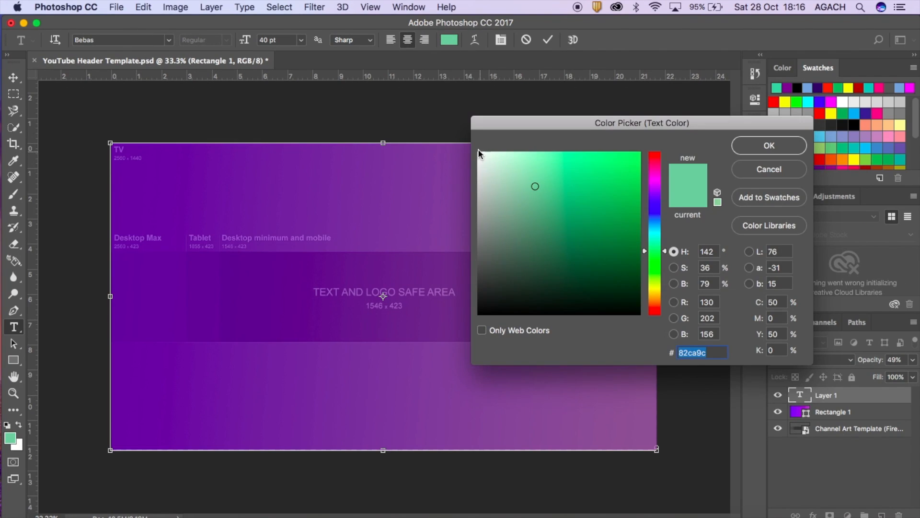
click(480, 155)
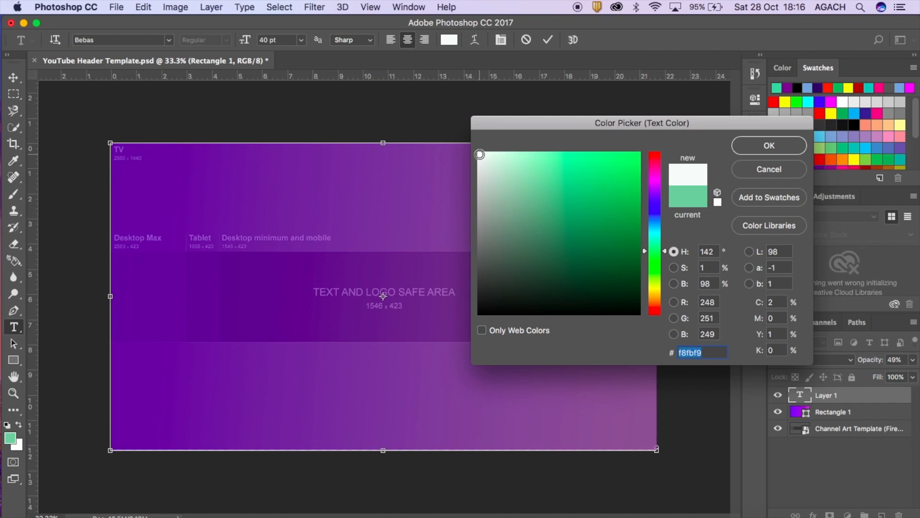
click(765, 145)
Enter the title SAS DIGITAL MEDIA and shrink its text box to fit the text and logo safe area
text(S)
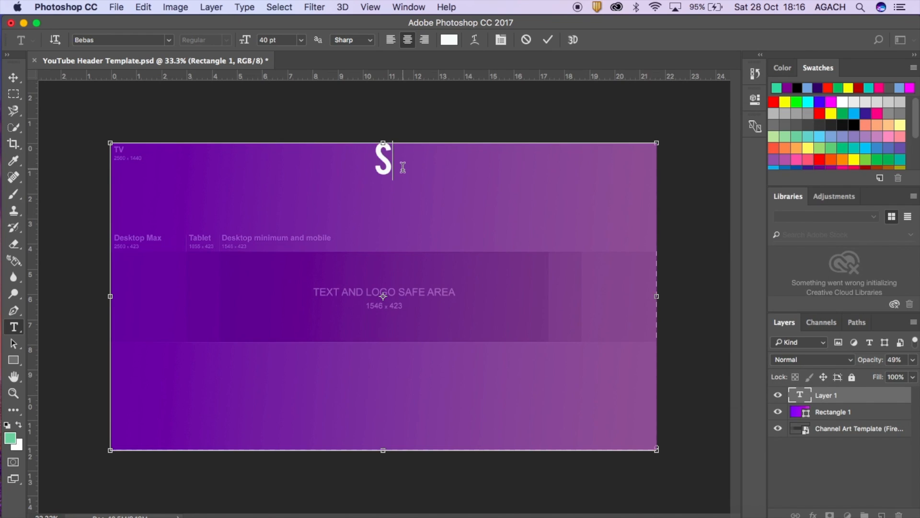
text(AS DIG)
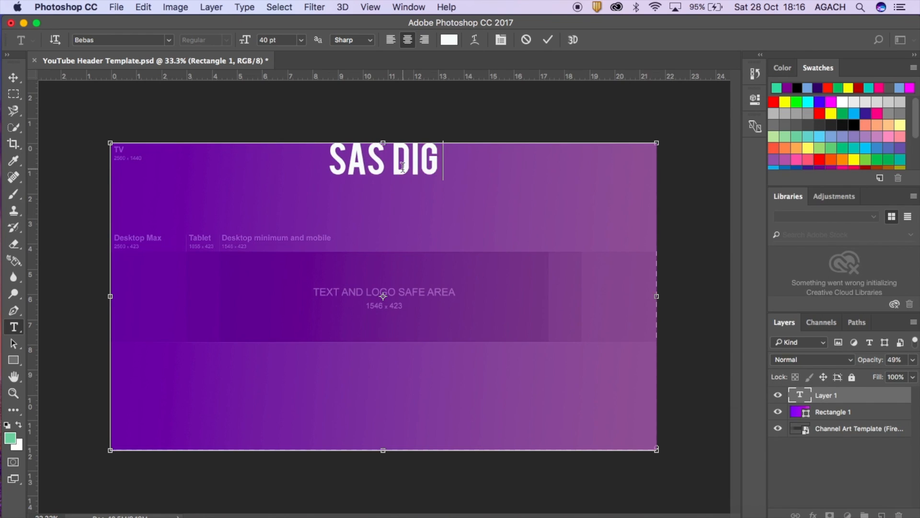
text(ITAL MEDIA)
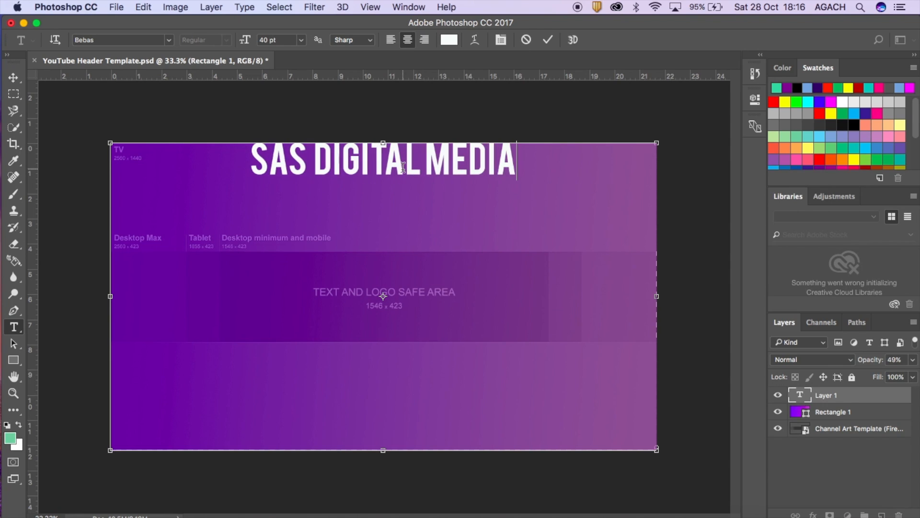
drag(657, 141, 548, 251)
drag(111, 449, 223, 339)
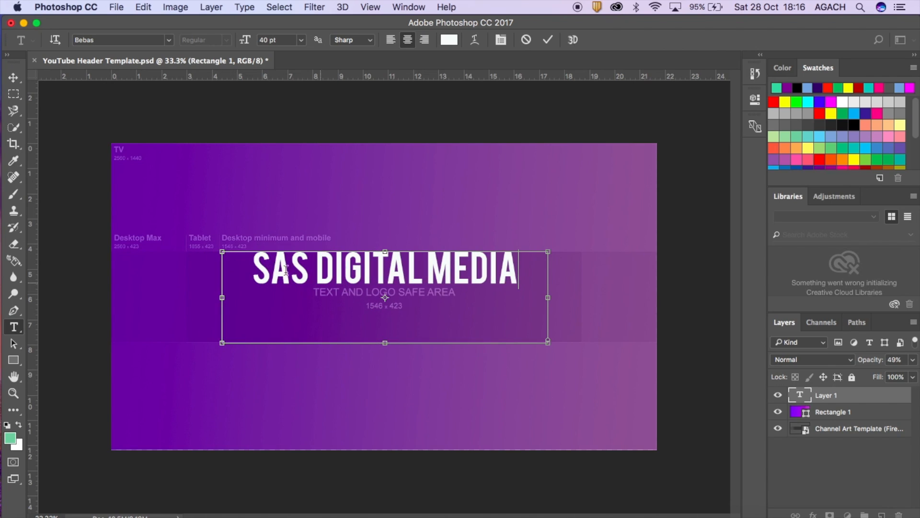
Insert a blank line before the title, try right and left alignment, and set it back to centred
click(254, 266)
key(Return)
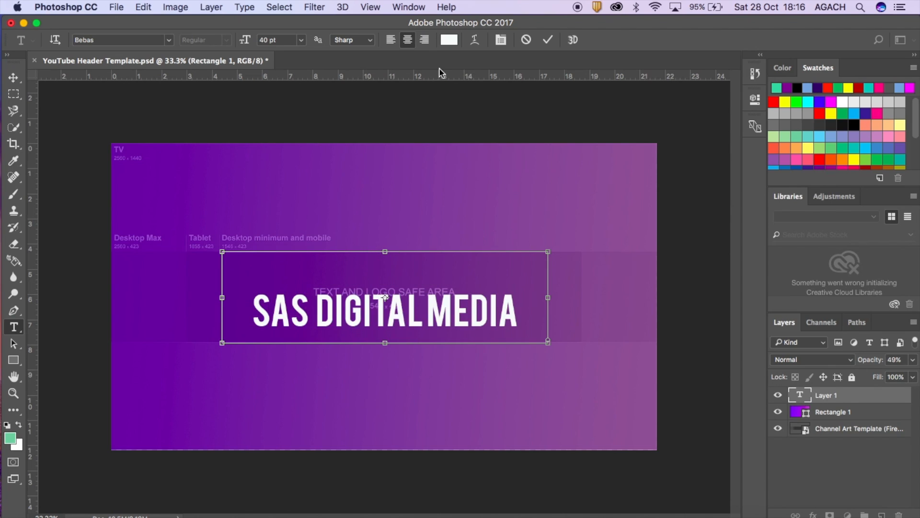
click(425, 38)
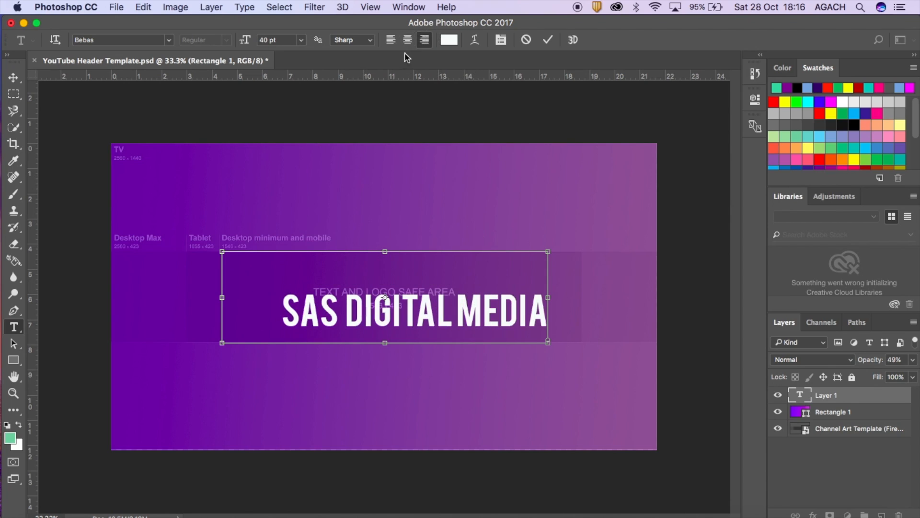
click(408, 40)
click(394, 42)
click(410, 44)
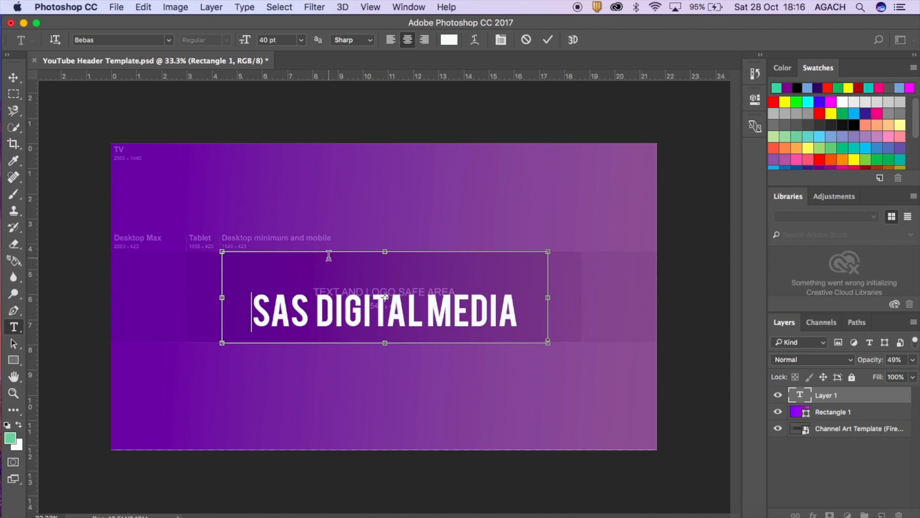
Commit the title text and move it up to the vertical middle of the safe area
key(Return)
key(BackSpace)
click(181, 271)
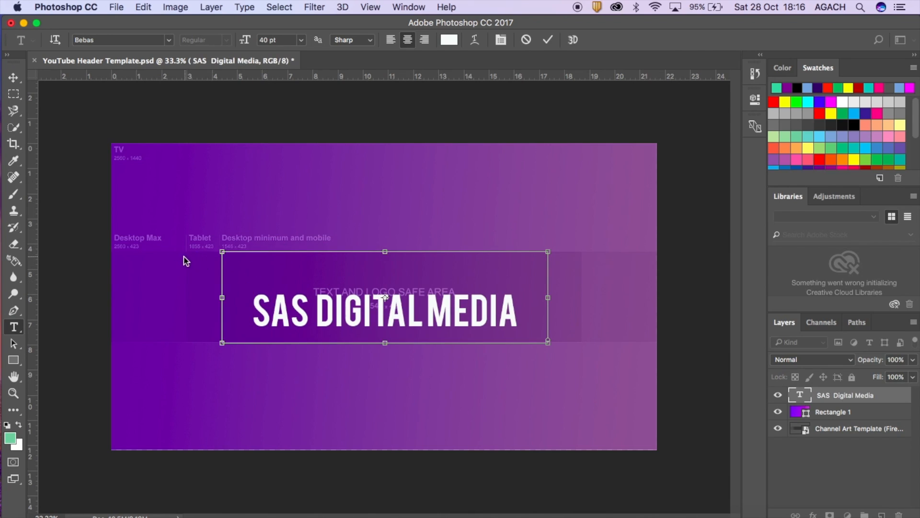
click(13, 77)
drag(319, 312, 319, 297)
click(307, 369)
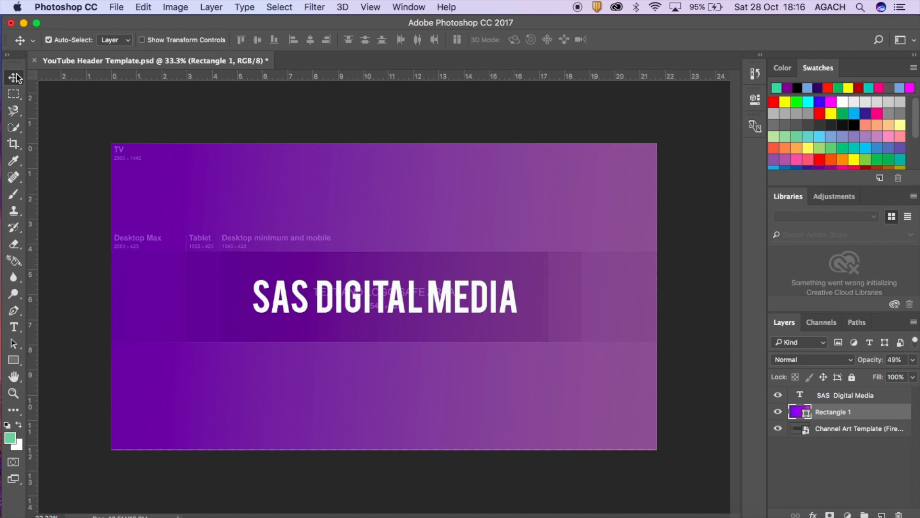
click(261, 309)
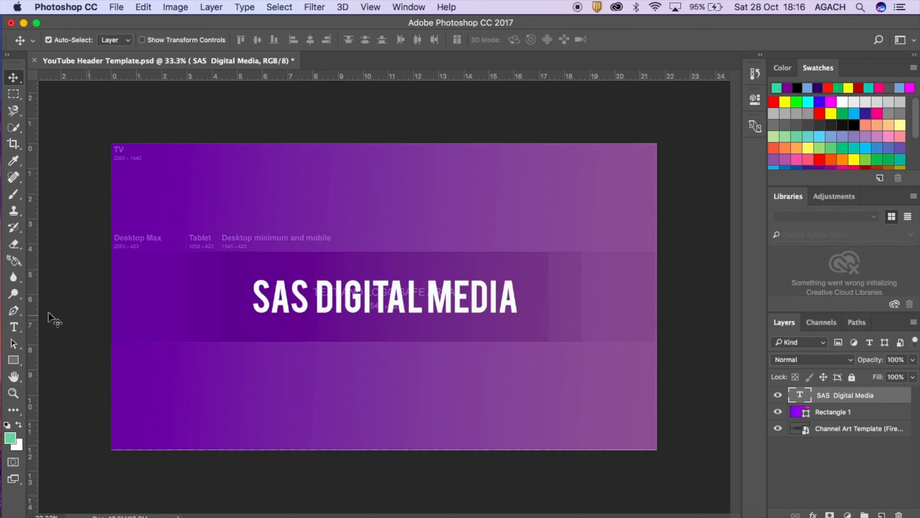
click(14, 327)
click(354, 289)
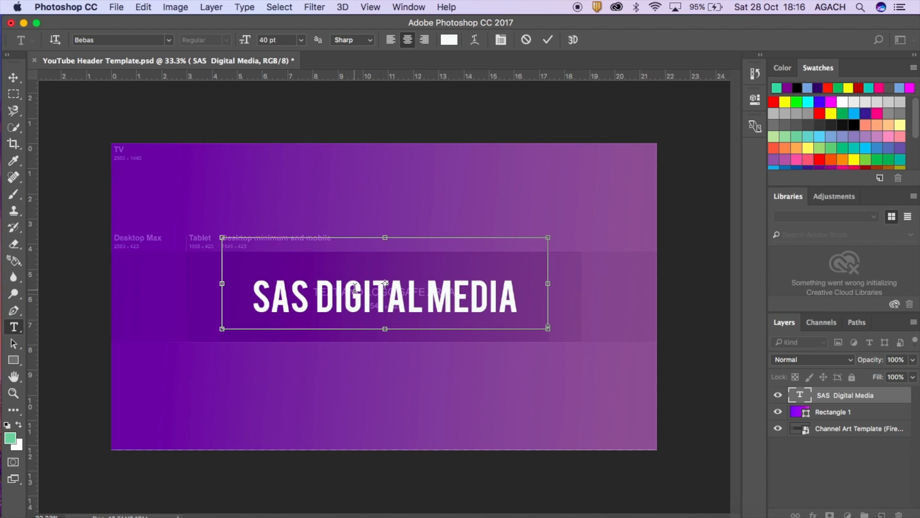
click(14, 77)
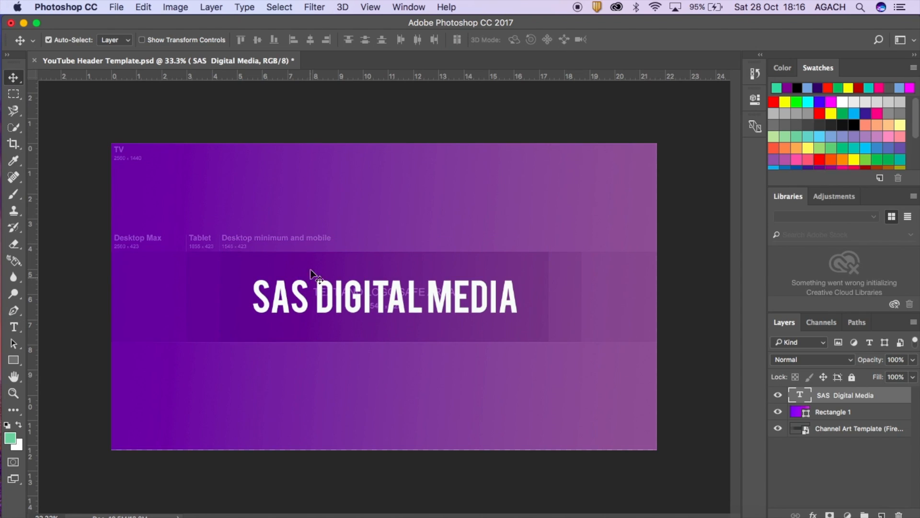
click(250, 225)
click(393, 288)
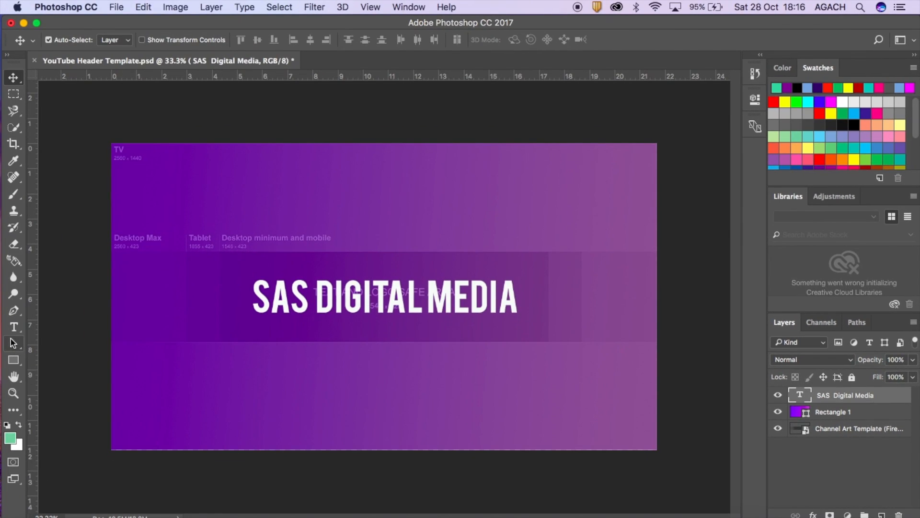
Add a vertical text reading SAS above the Desktop Max label with the Vertical Type tool
click(14, 327)
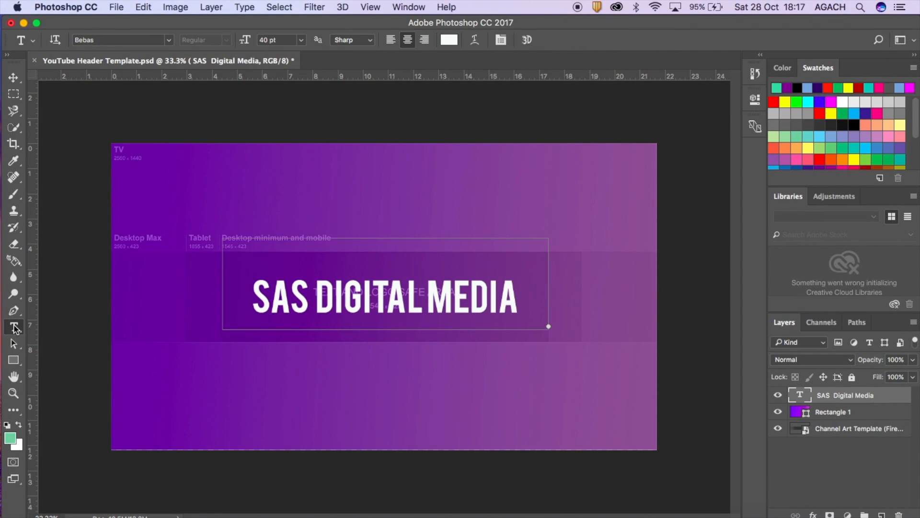
click(14, 327)
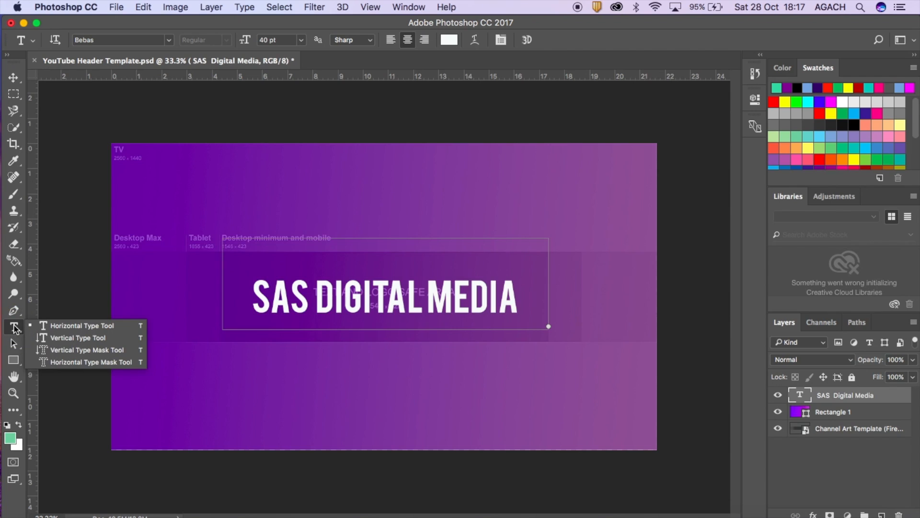
click(58, 290)
click(21, 325)
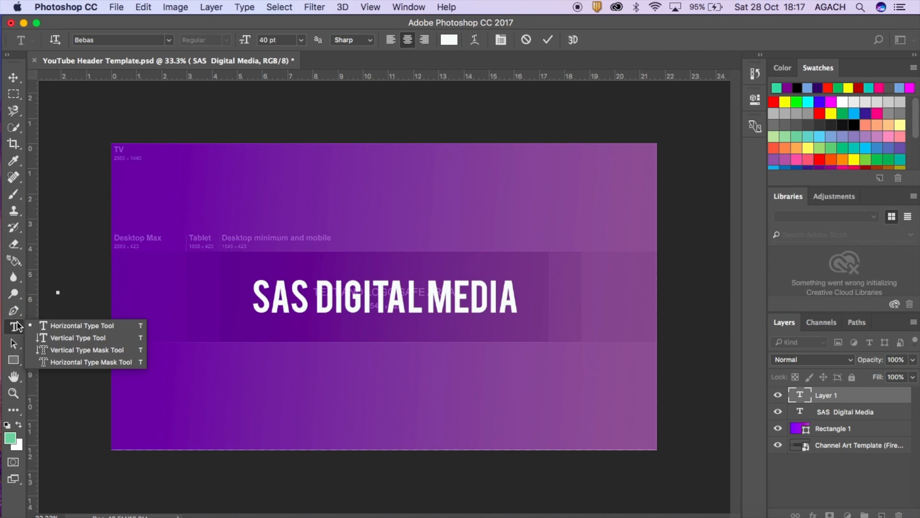
click(62, 338)
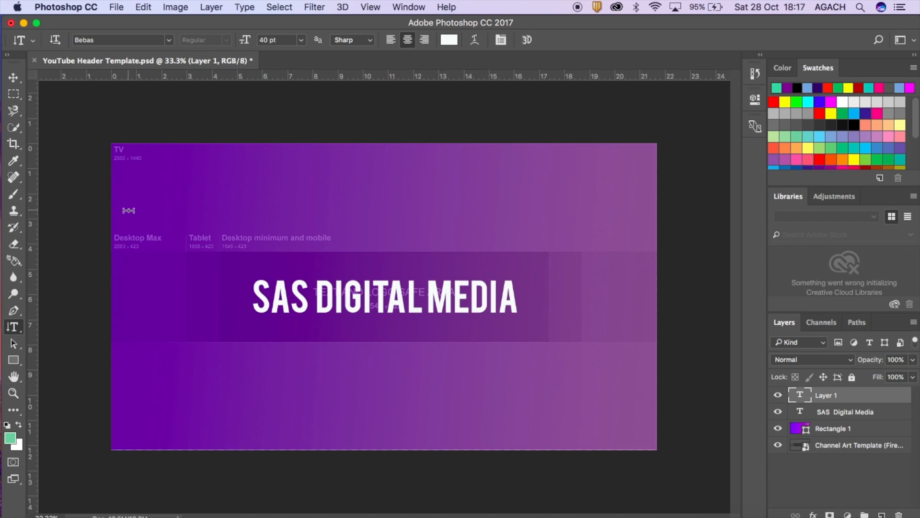
click(130, 207)
text(SASDIT)
key(BackSpace)
key(BackSpace)
key(BackSpace)
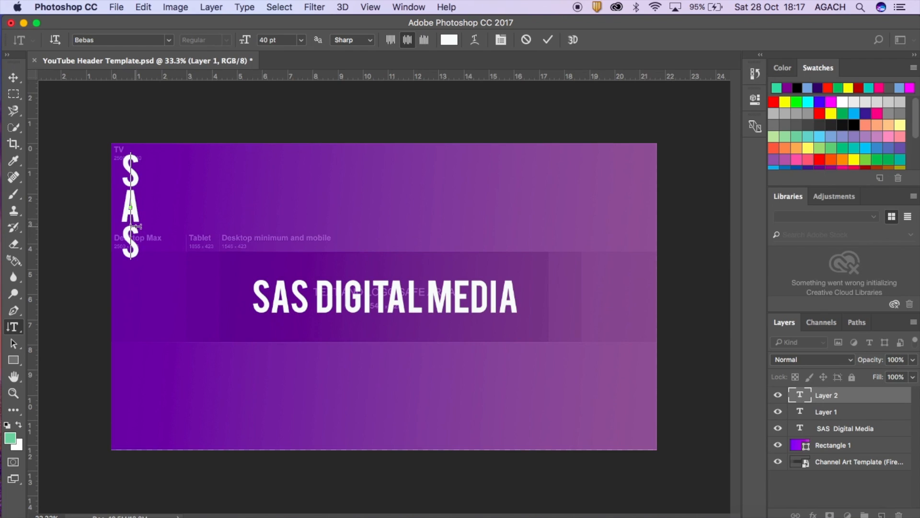
Set the font size of the whole vertical SAS text to 14 pt
key(super+a)
click(301, 40)
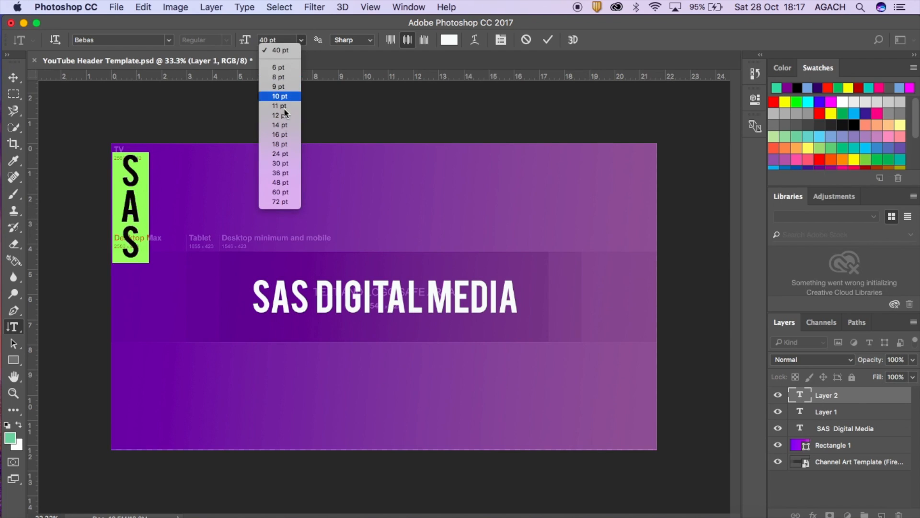
click(271, 127)
Try the vertical SAS text at the start of the title, and delete its layer
click(13, 77)
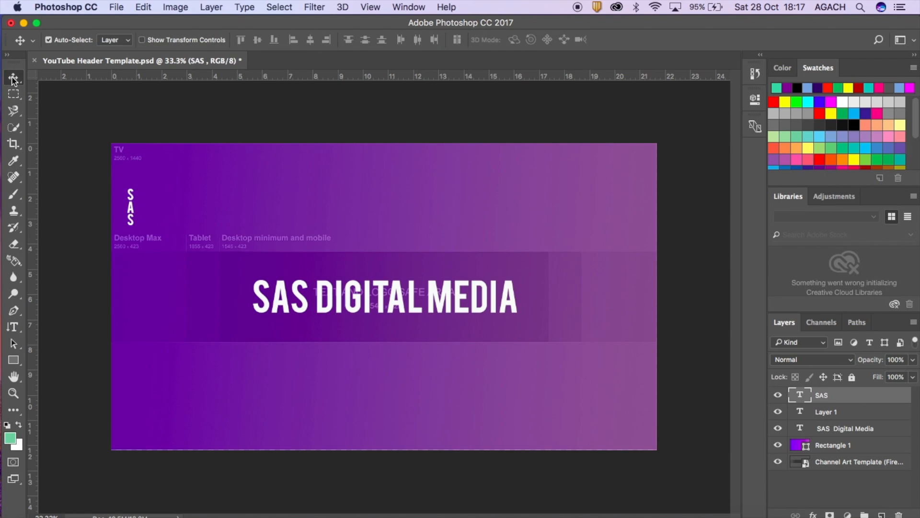
drag(128, 206, 255, 292)
key(Delete)
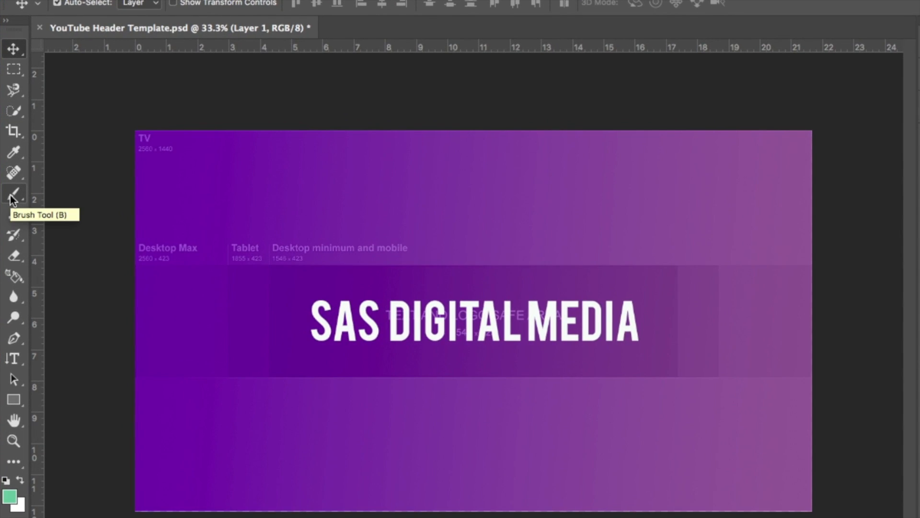
Choose the 45 px textured spatter-like preset for the Brush tool and set the brush size to 86 px
click(13, 196)
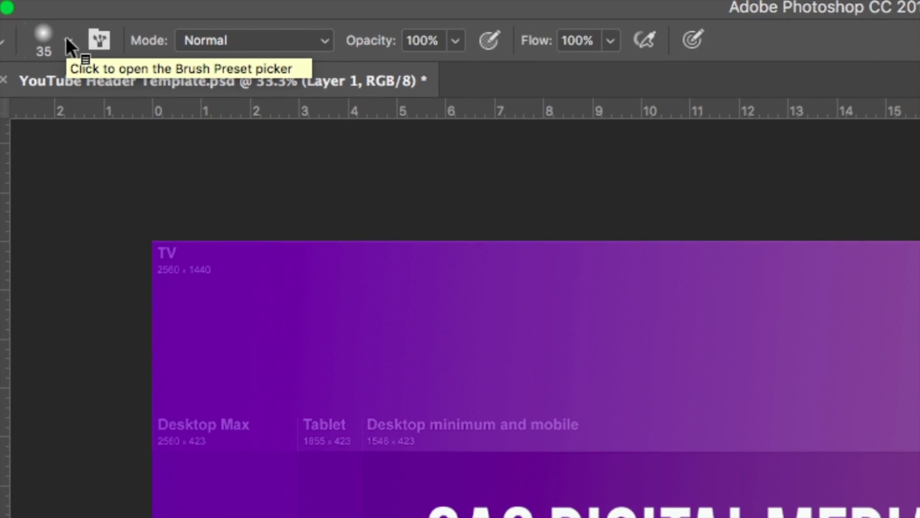
click(69, 41)
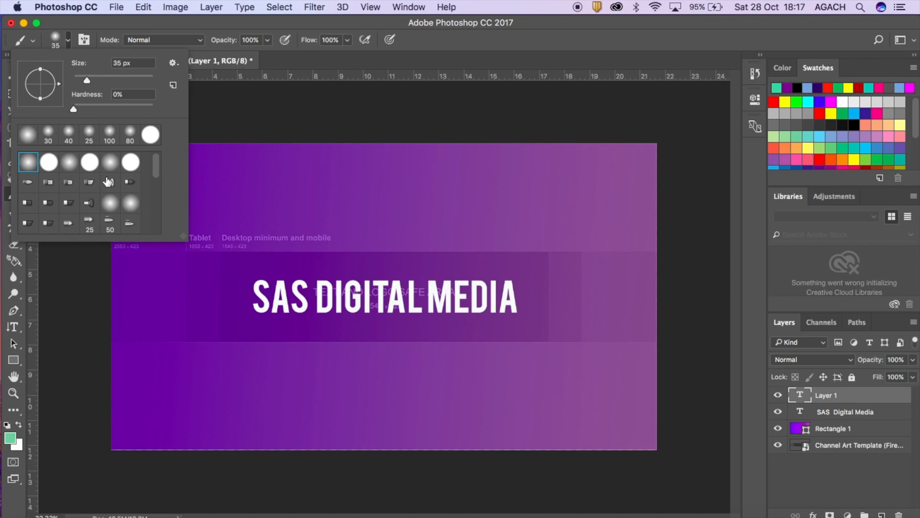
drag(157, 174, 156, 231)
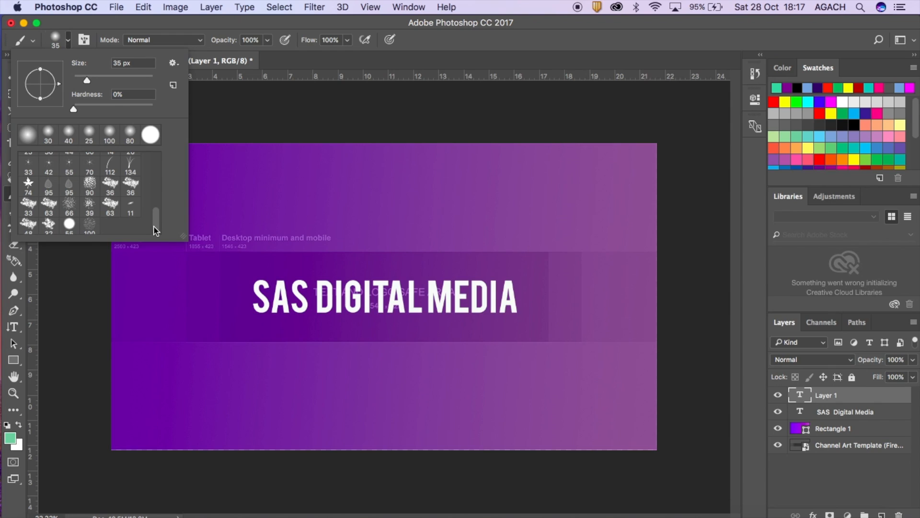
scroll(96, 193, up, 2)
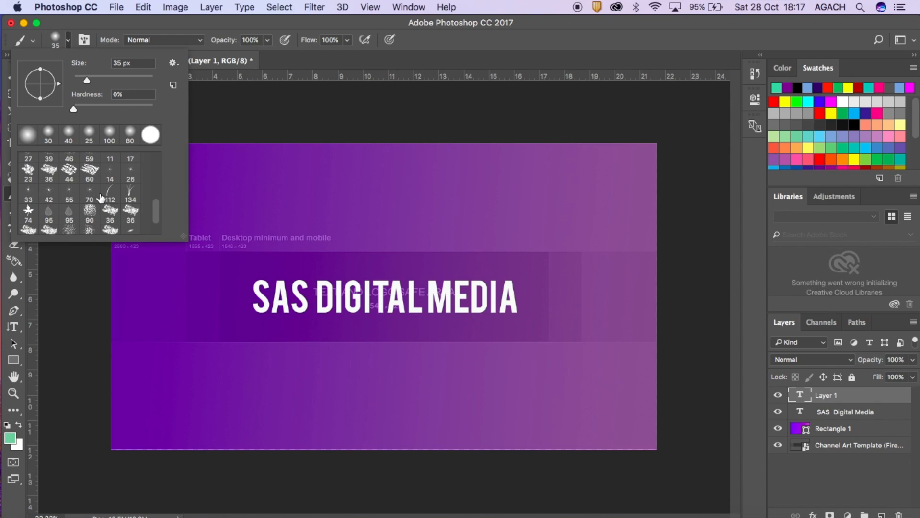
mouse_move(154, 205)
mouse_down()
mouse_move(154, 225)
mouse_move(152, 199)
mouse_up()
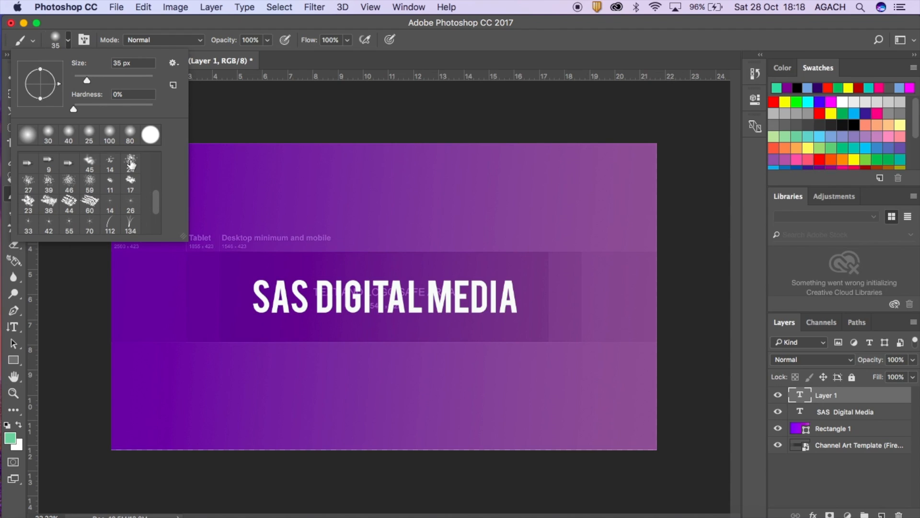
click(89, 163)
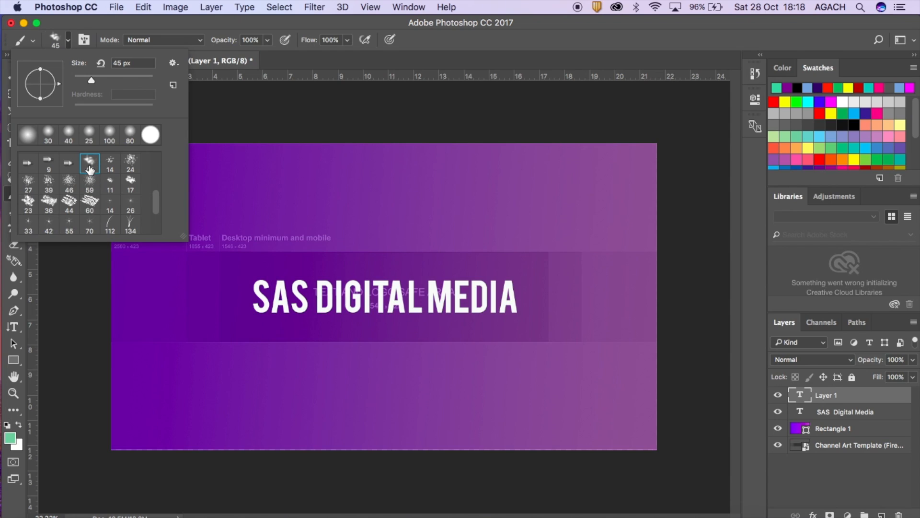
drag(93, 82, 109, 82)
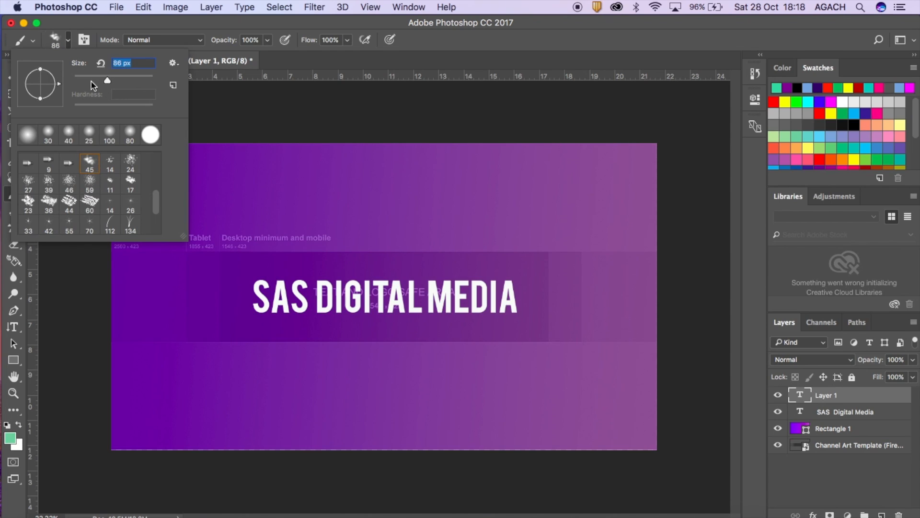
Rasterize the empty type layer Layer 1 so that it can be painted on
click(280, 189)
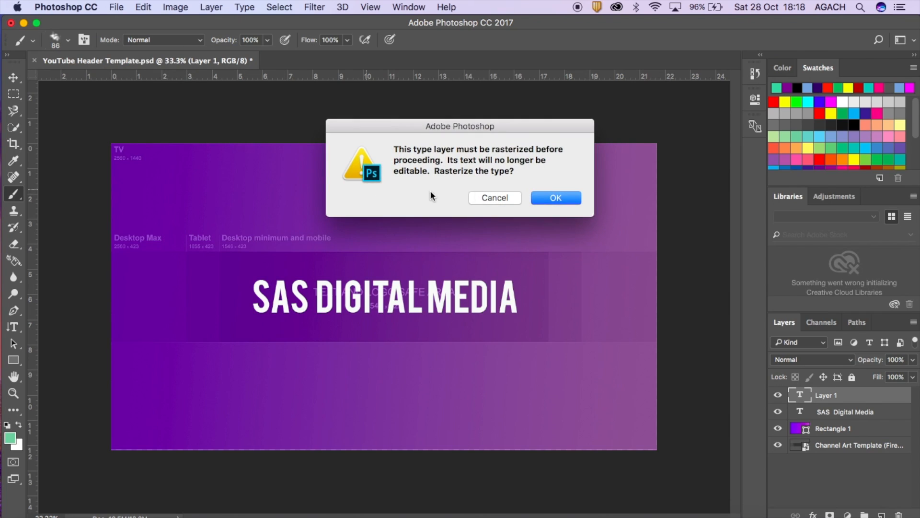
click(553, 199)
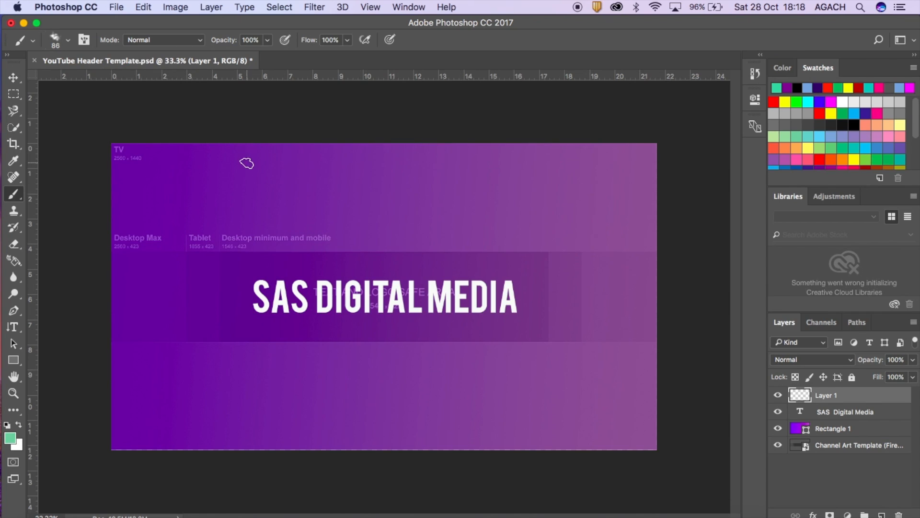
Enlarge the textured brush to 900 px and lower its opacity to 56%
key(bracketleft)
key(bracketleft)
key(bracketleft)
key(bracketright)
key(bracketright)
key(bracketright)
key(bracketright)
key(bracketright)
key(bracketright)
key(bracketright)
key(bracketright)
key(bracketright)
key(bracketright)
key(bracketright)
key(bracketright)
key(bracketright)
key(bracketright)
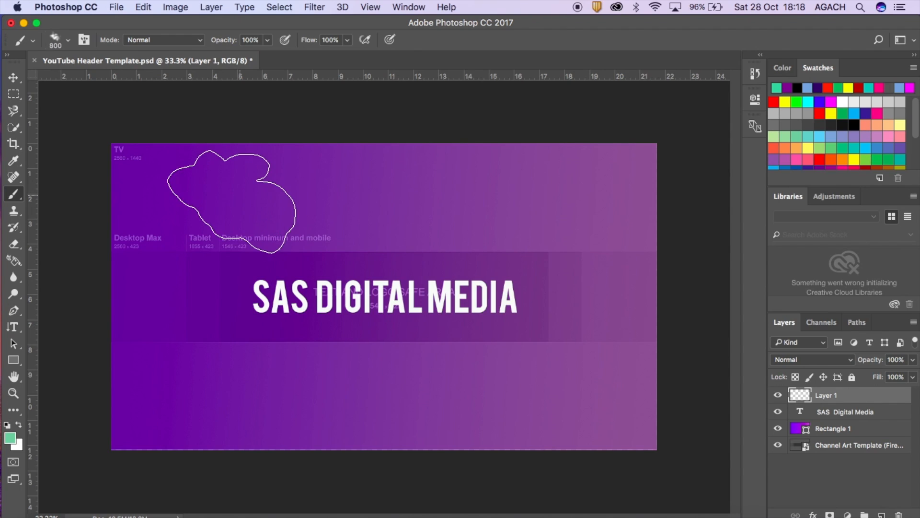
click(267, 40)
drag(267, 56, 241, 56)
Paint soft mint-green cloud strokes around and over the title on Layer 1, and add light-blue strokes among them
mouse_move(234, 256)
mouse_down()
mouse_move(234, 247)
mouse_move(223, 331)
mouse_up()
click(515, 335)
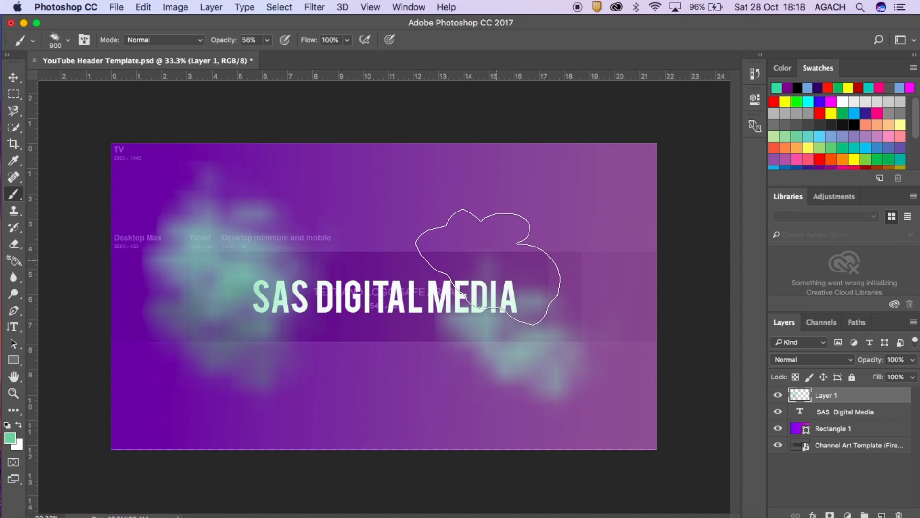
click(475, 225)
click(396, 248)
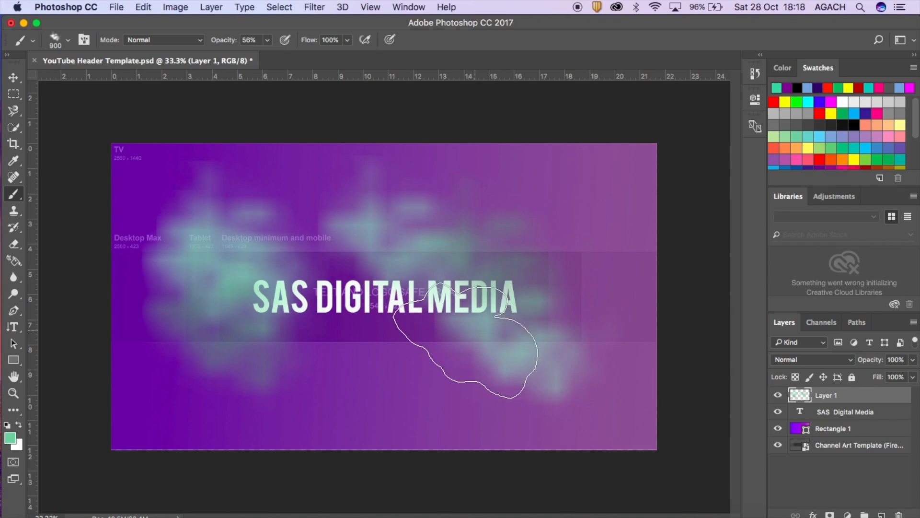
click(384, 330)
click(300, 339)
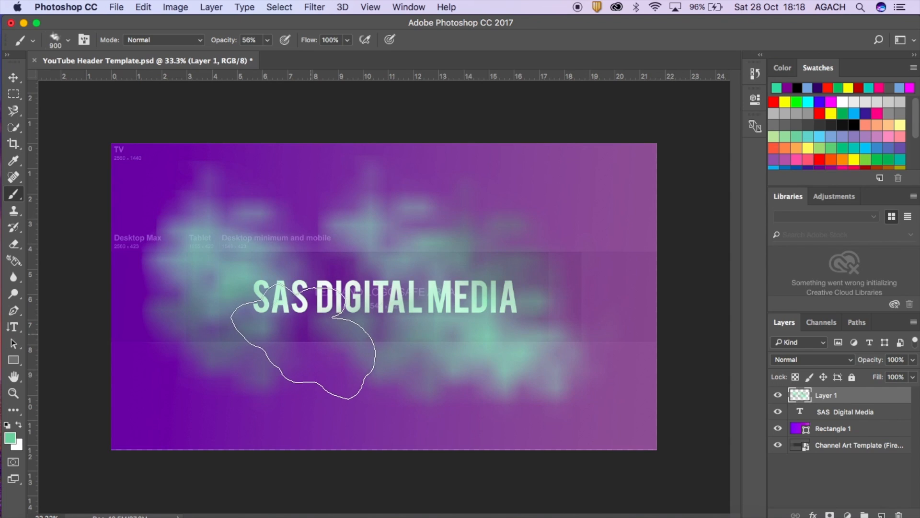
click(900, 87)
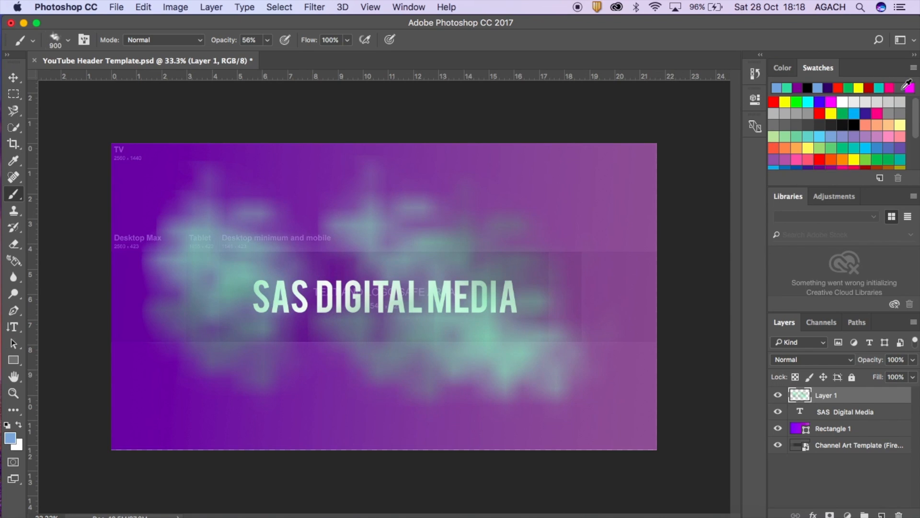
drag(266, 340, 566, 353)
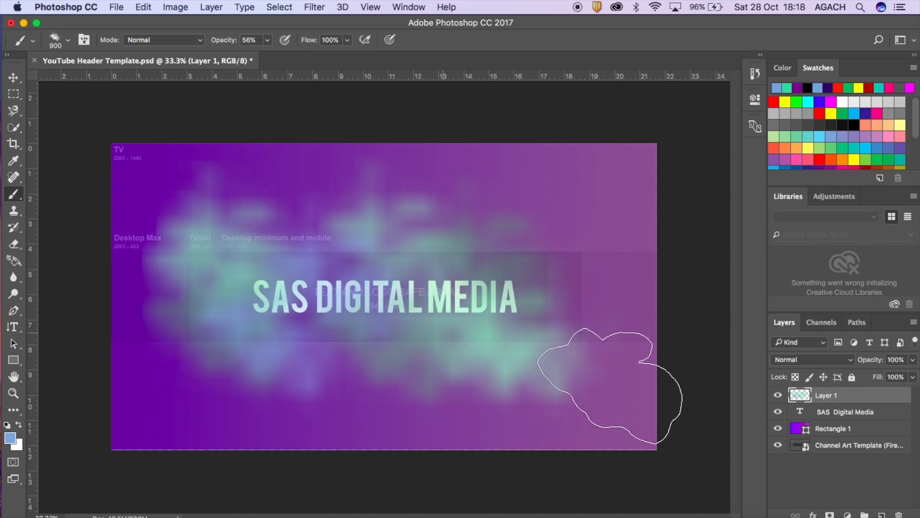
Set the opacity of the Rectangle 1 gradient layer to 100%
click(793, 432)
click(912, 359)
mouse_move(912, 374)
mouse_down()
mouse_move(880, 376)
mouse_move(911, 374)
mouse_up()
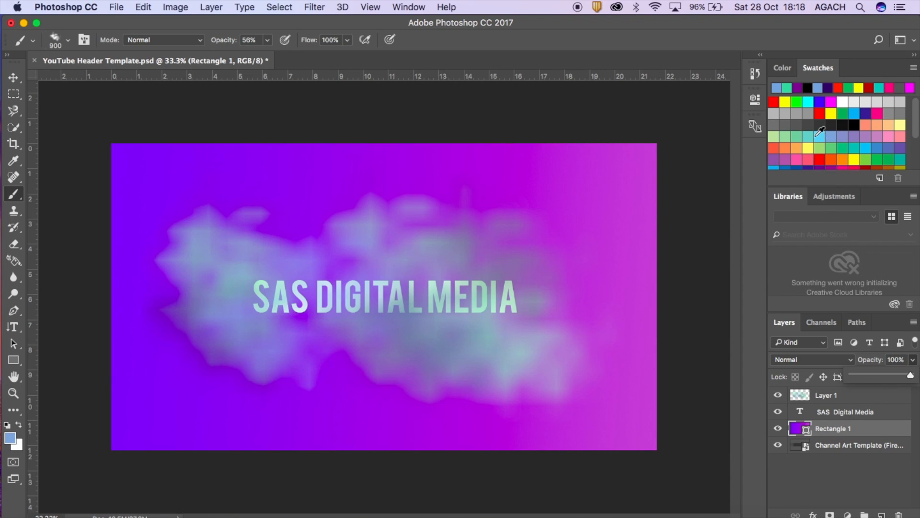
Choose a bright sky-blue foreground colour and try a brush stroke on Rectangle 1, declining to rasterize the shape
click(819, 138)
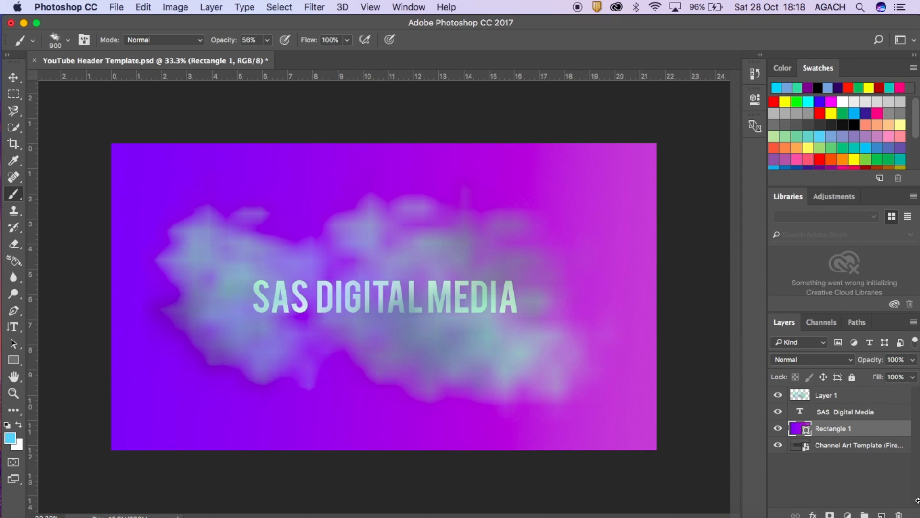
click(464, 297)
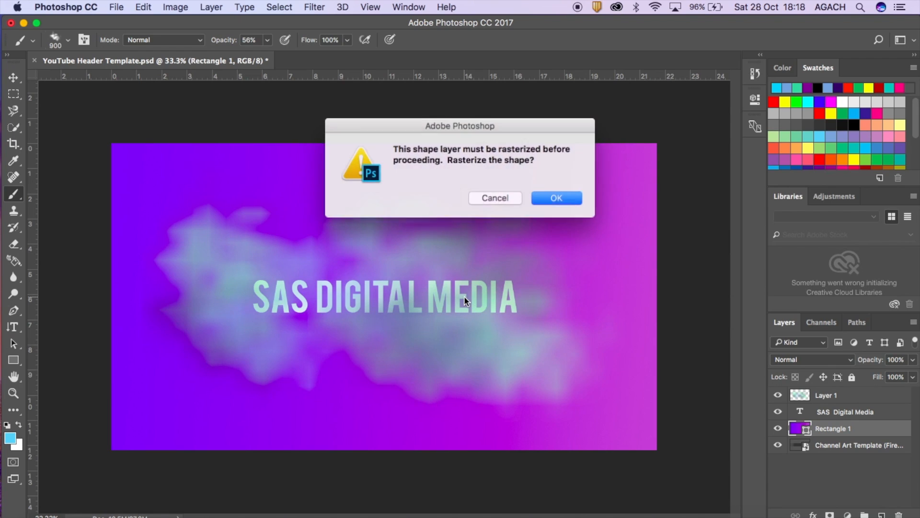
click(472, 198)
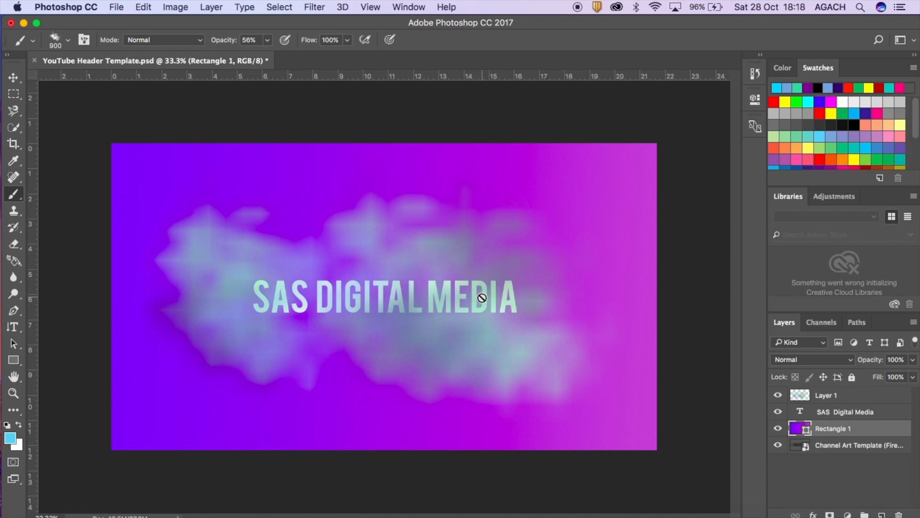